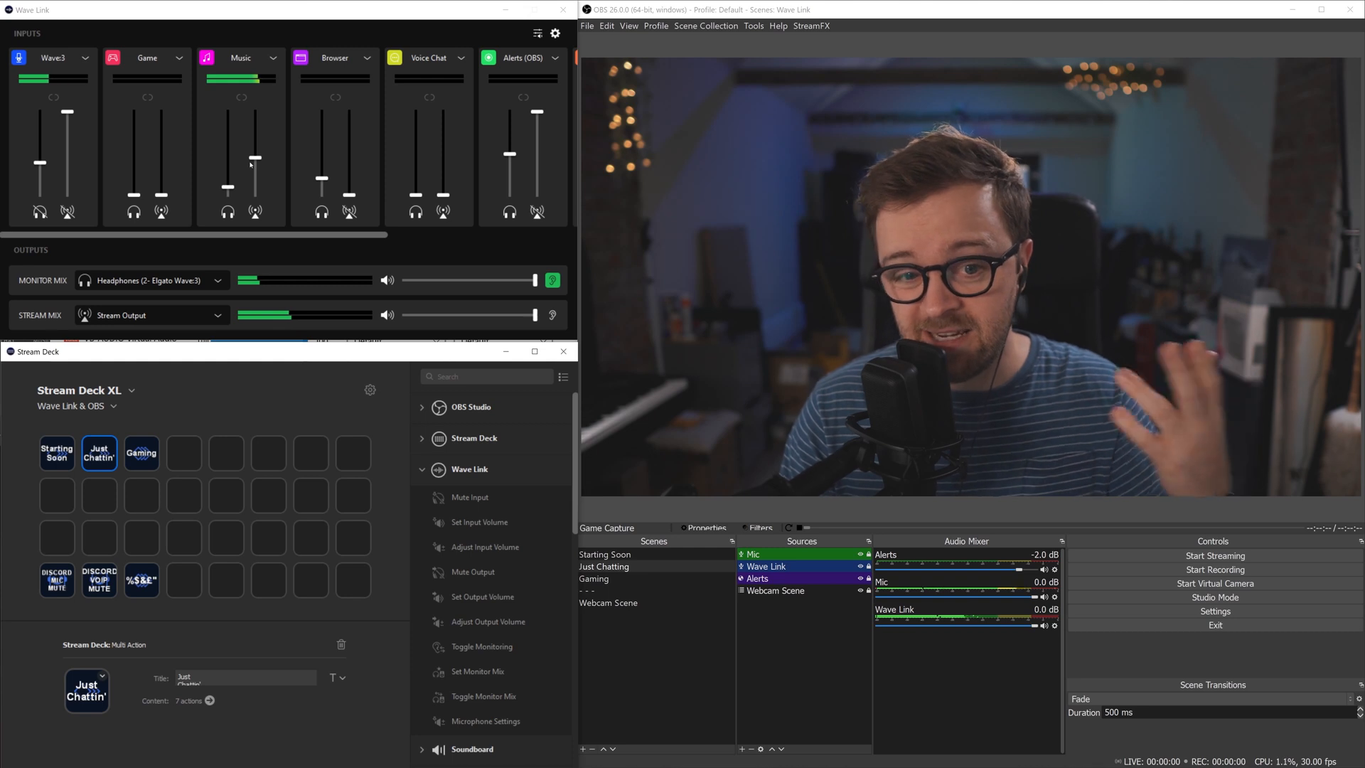
Step: Select the Gaming key to view its settings, then clear the grid selection
click(151, 449)
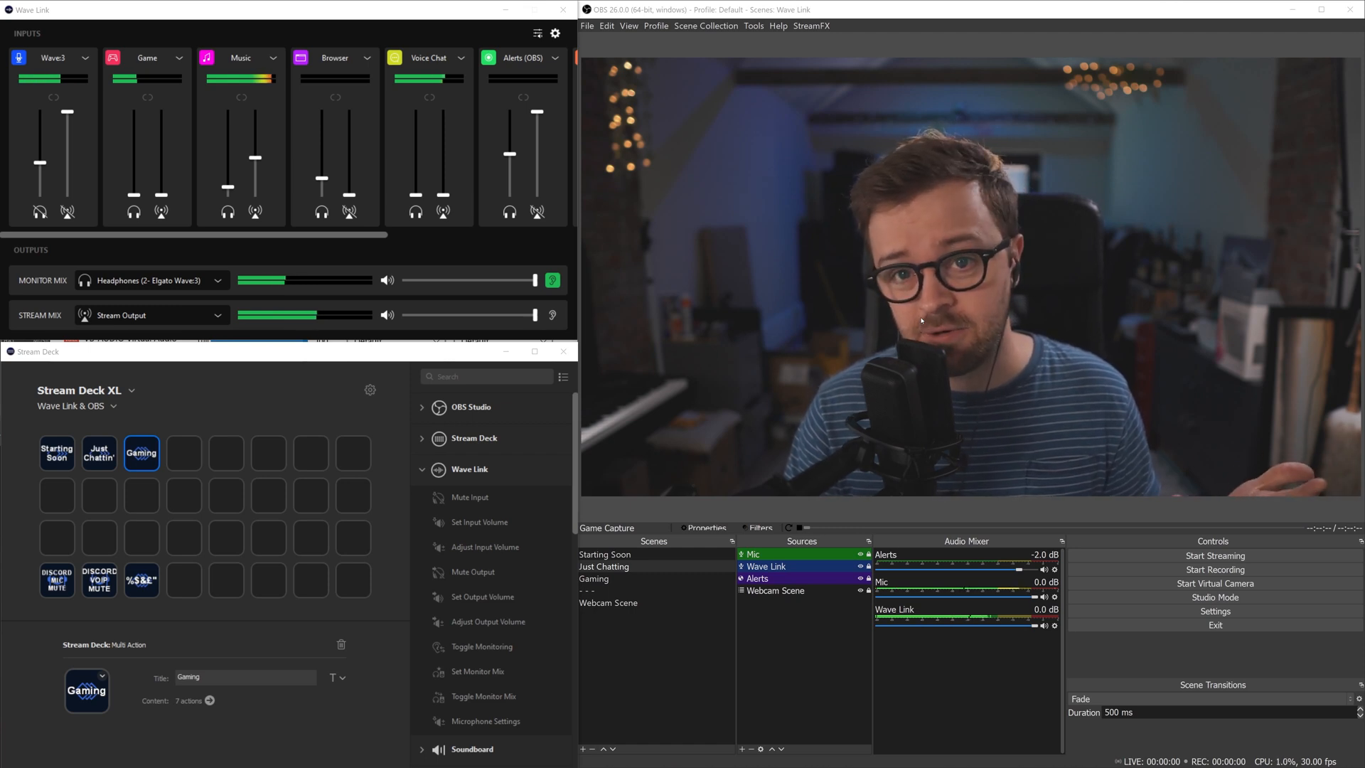
click(236, 388)
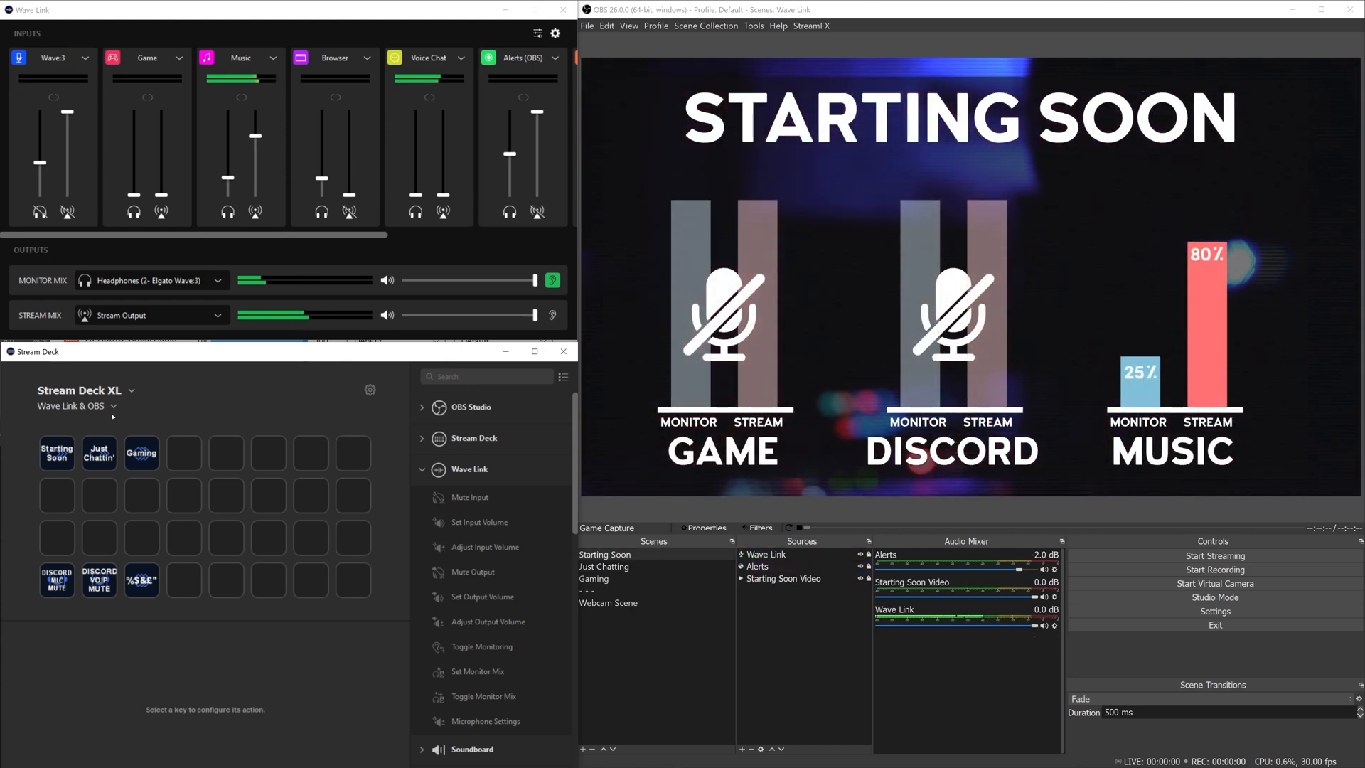
Step: Review the Starting Soon scene step and its volume steps: Music 80%/25%, Game and Voice Chat 0%
double_click(53, 455)
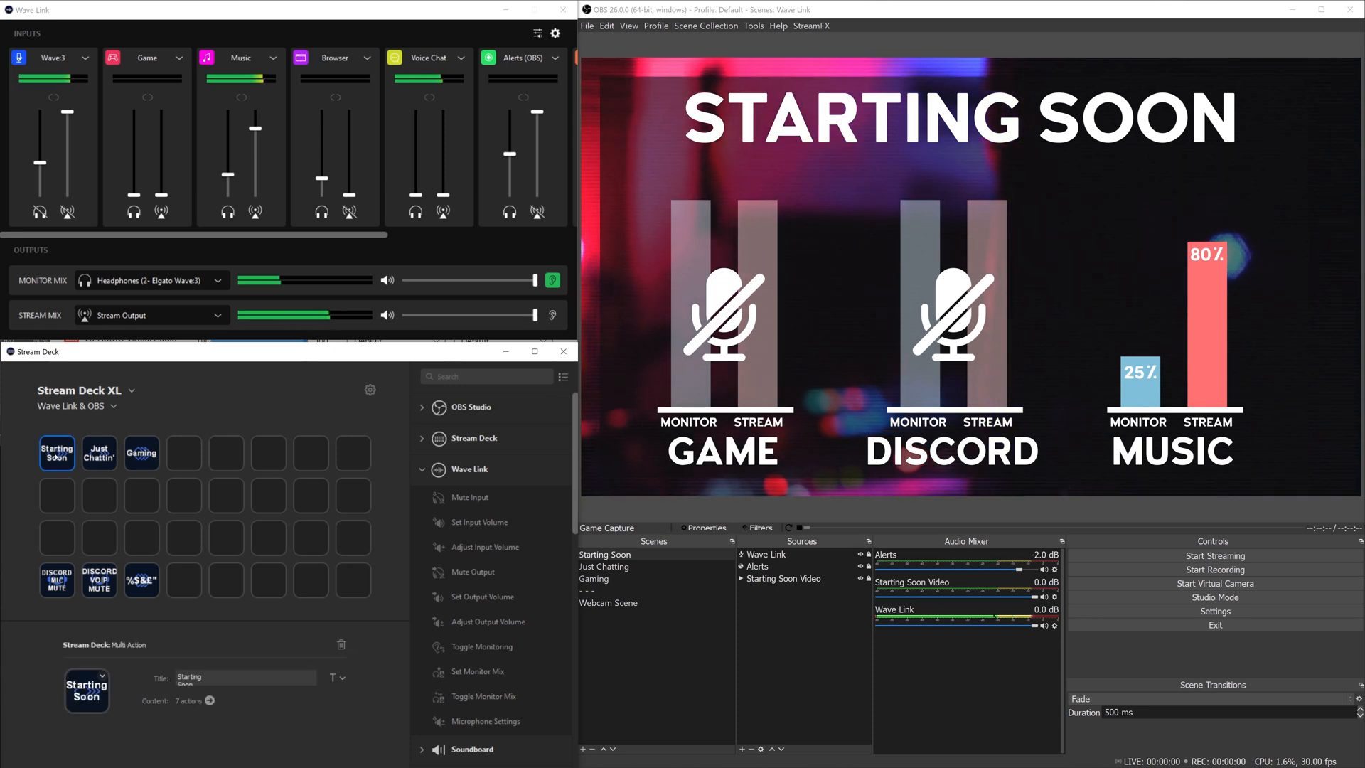
click(115, 429)
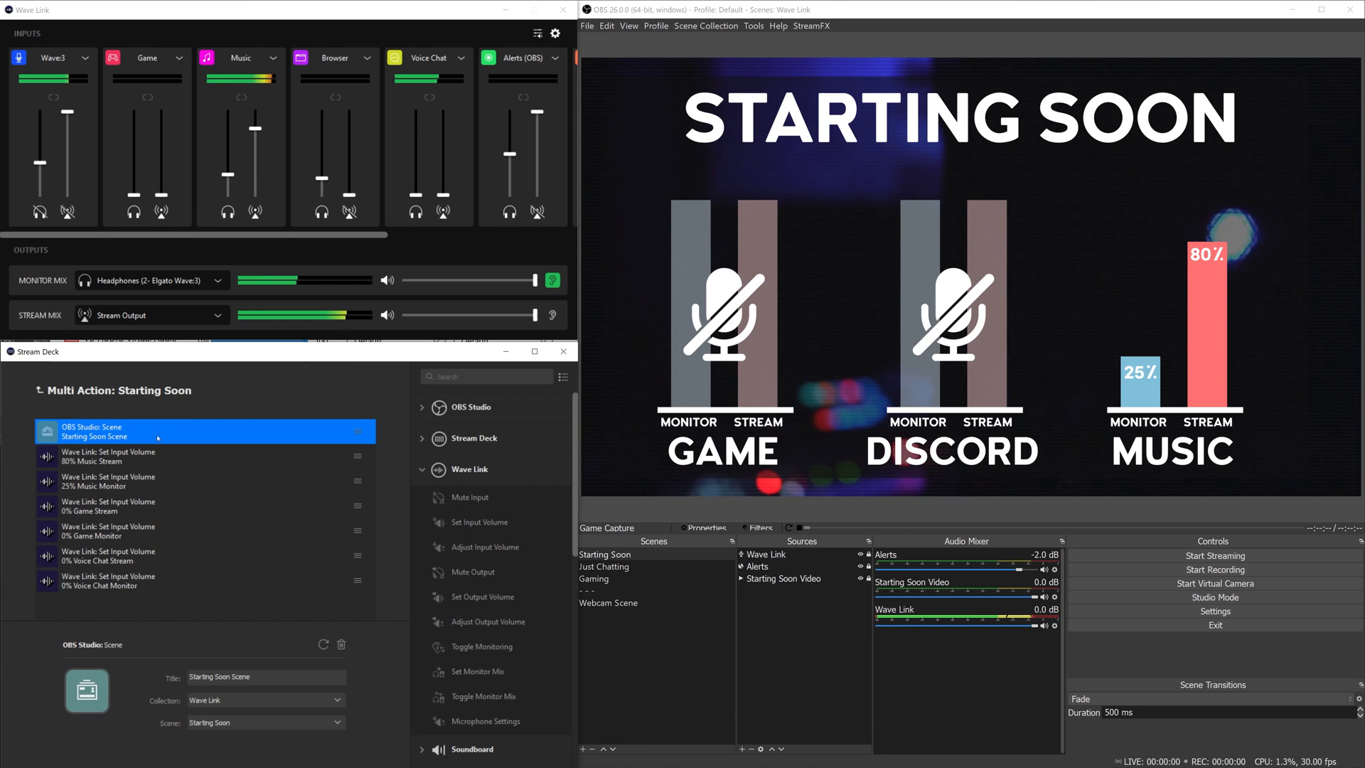
click(85, 455)
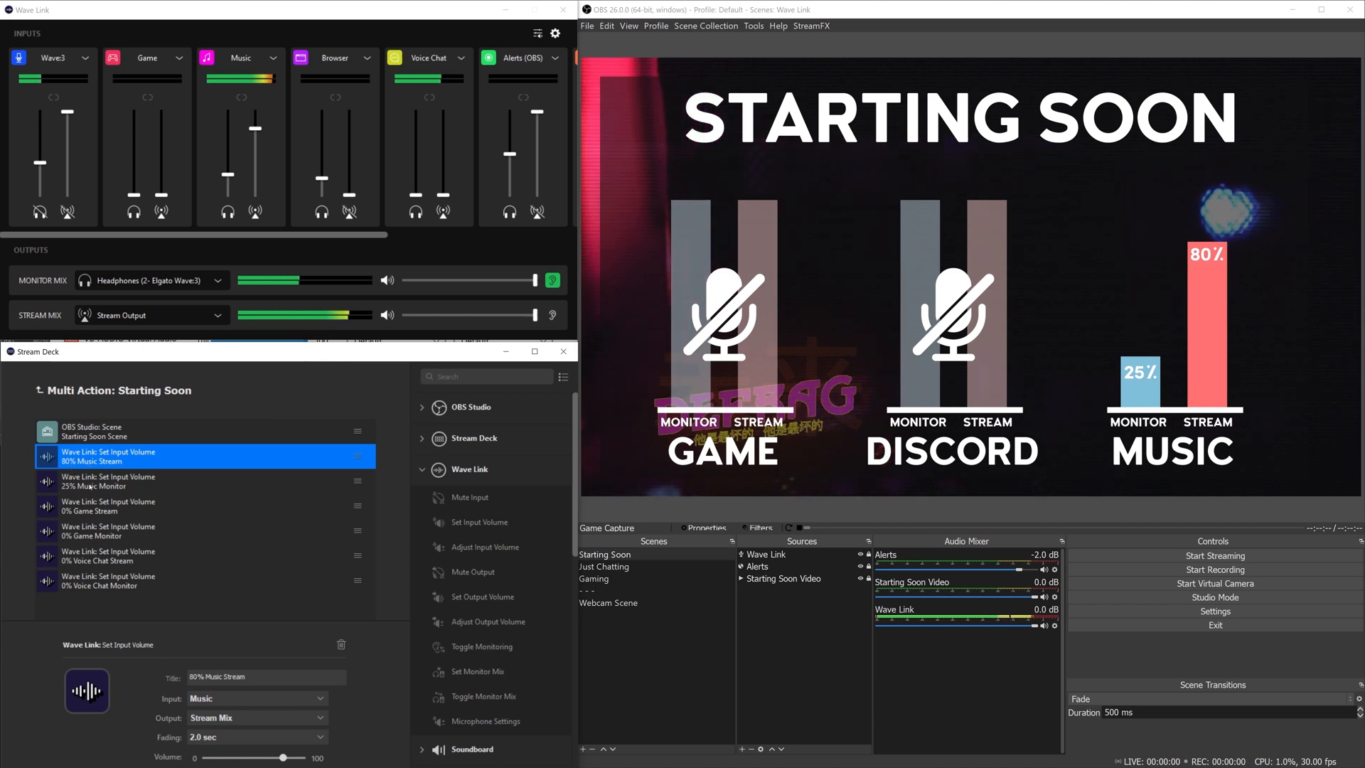
click(114, 486)
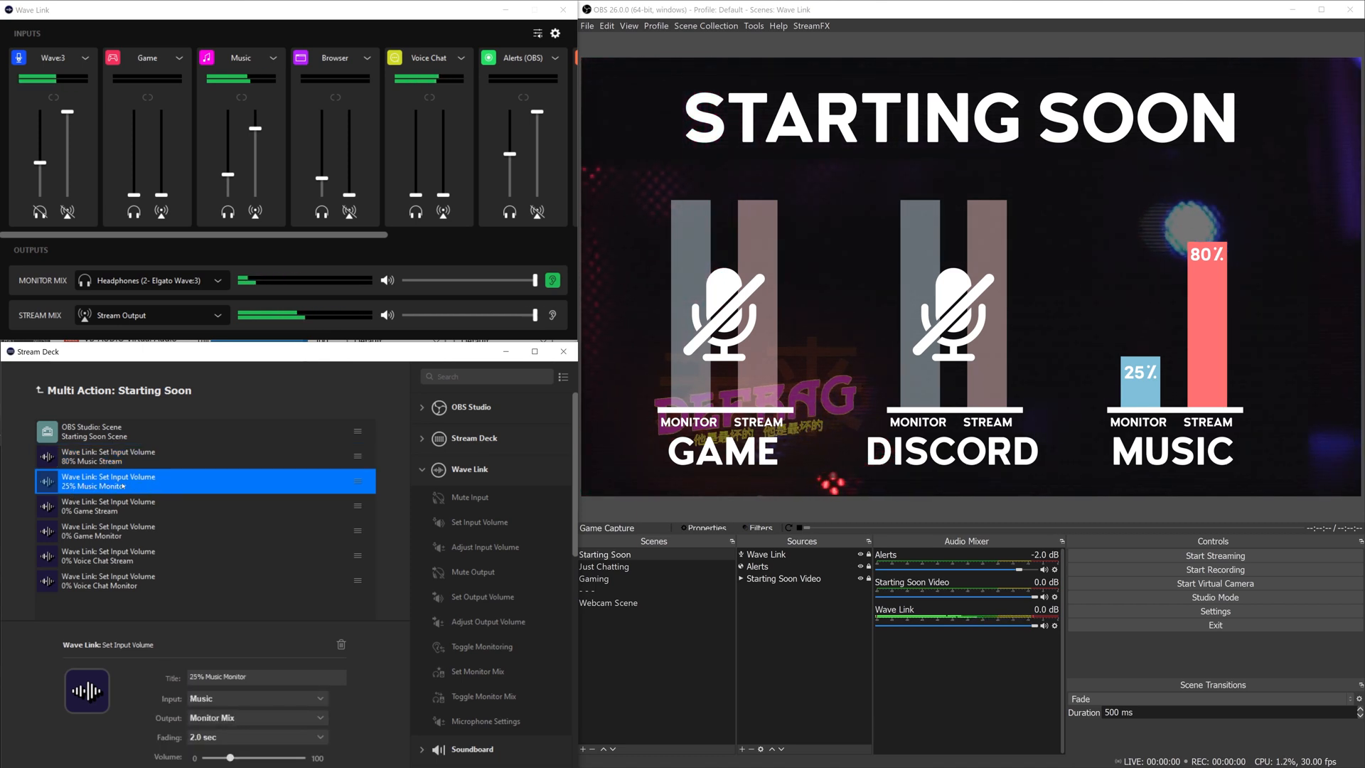
click(132, 511)
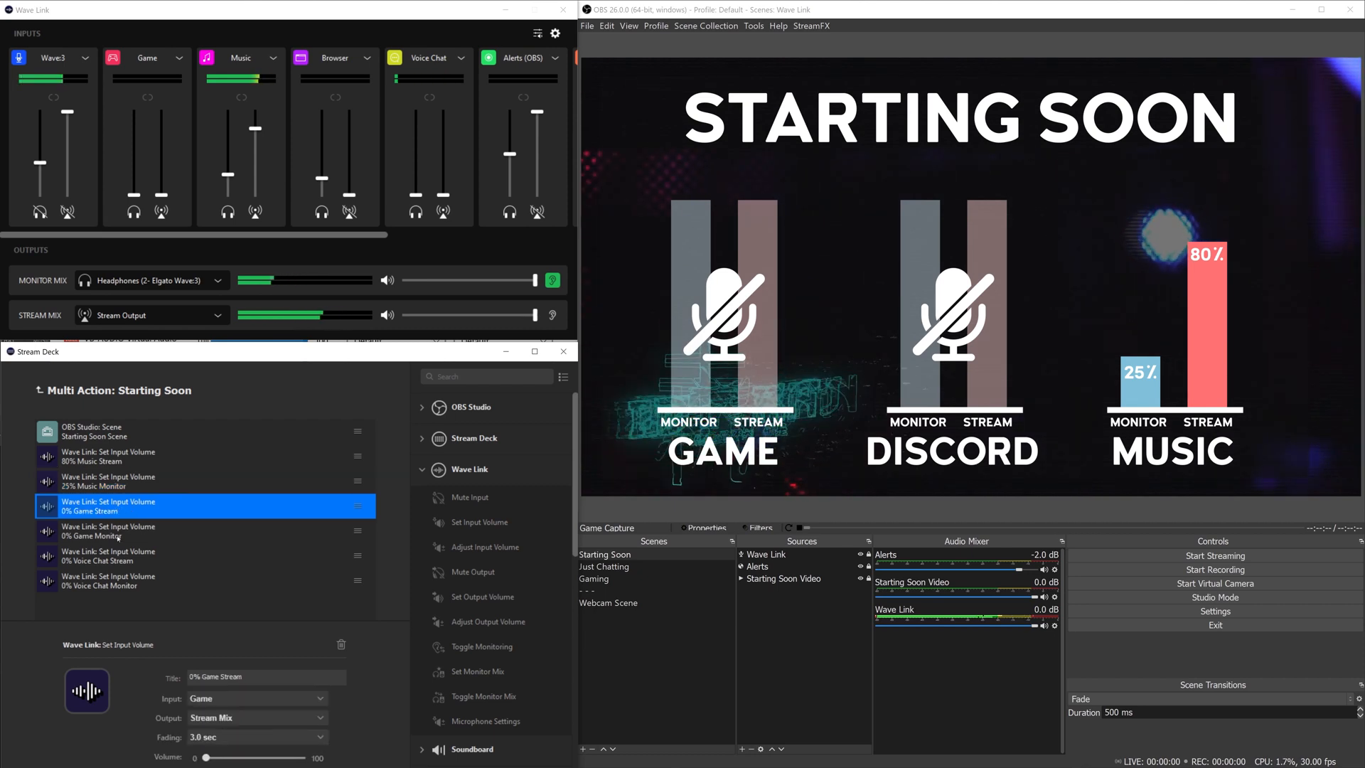
click(117, 535)
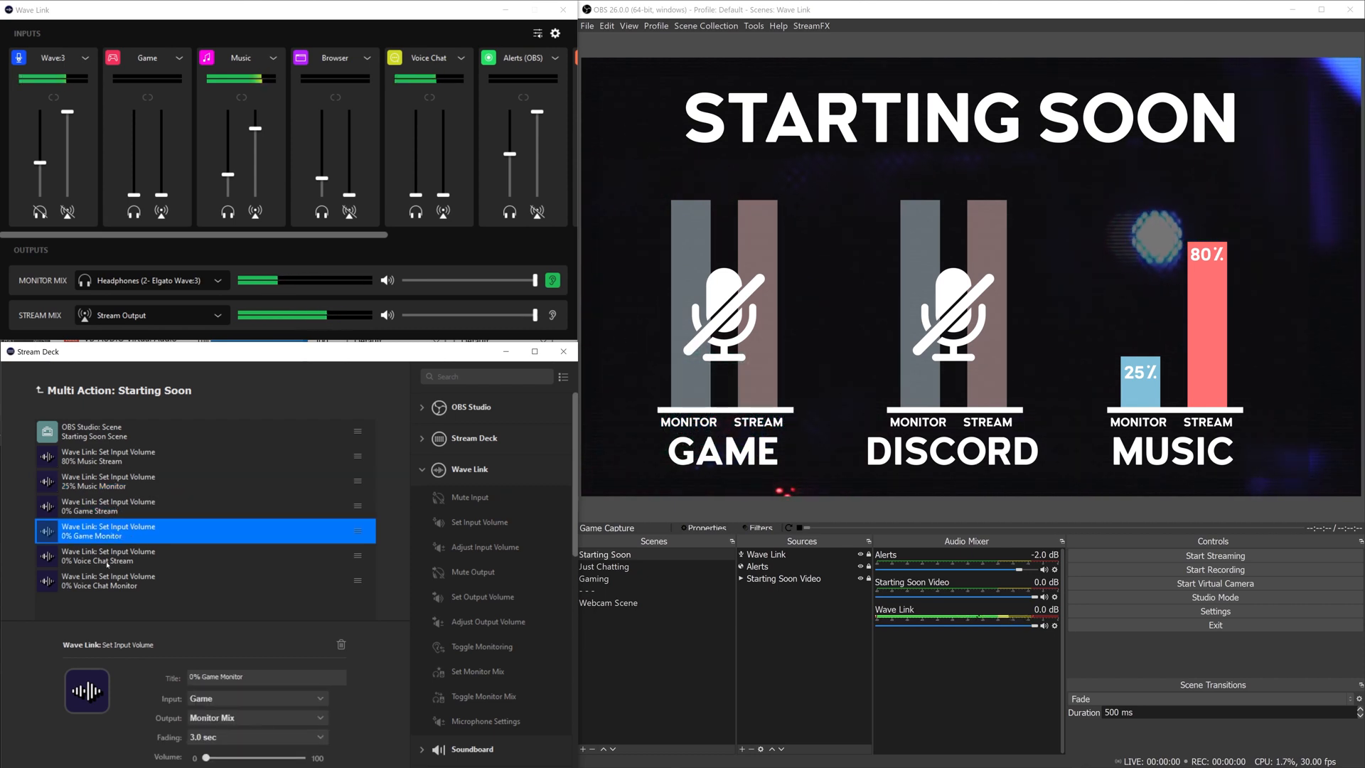
click(110, 558)
click(100, 579)
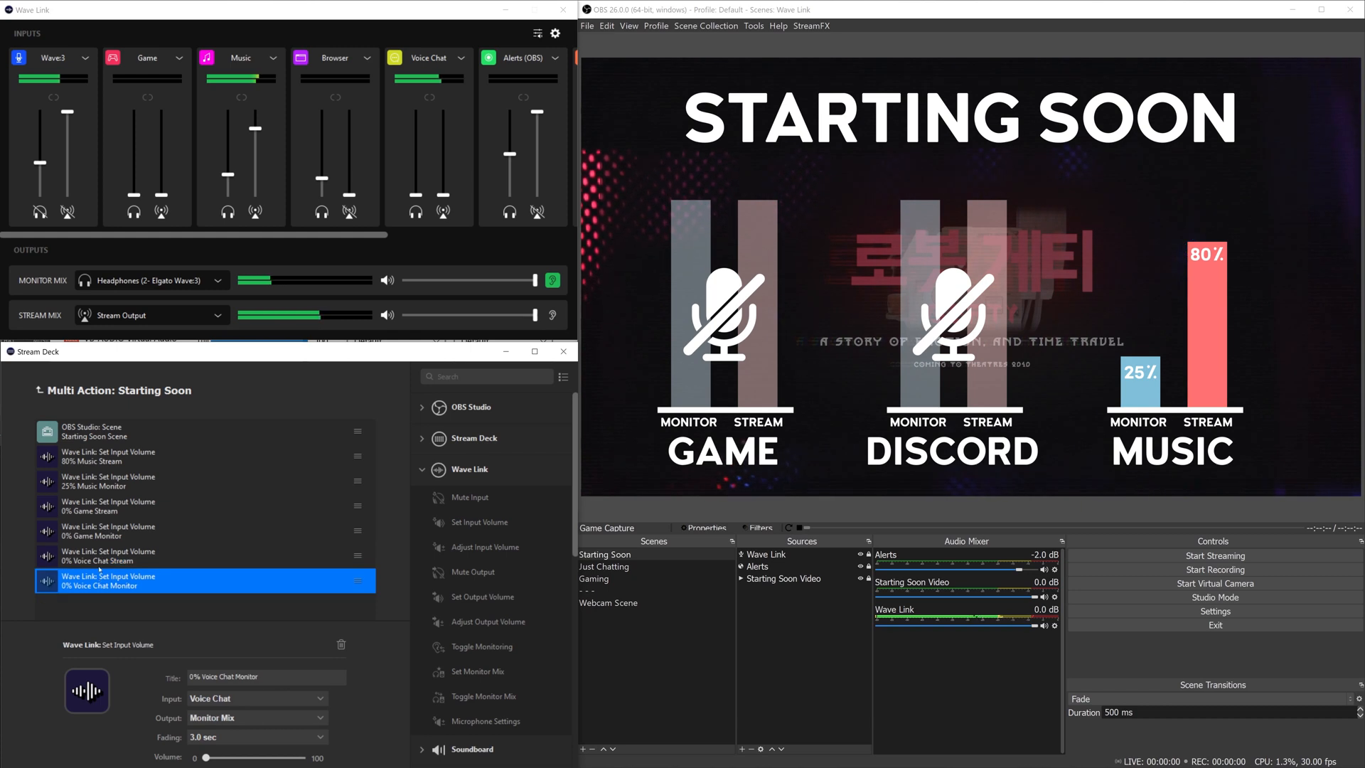
Step: Keep Music as the 80% stream step's input, then open Windows app volume and device preferences
click(117, 467)
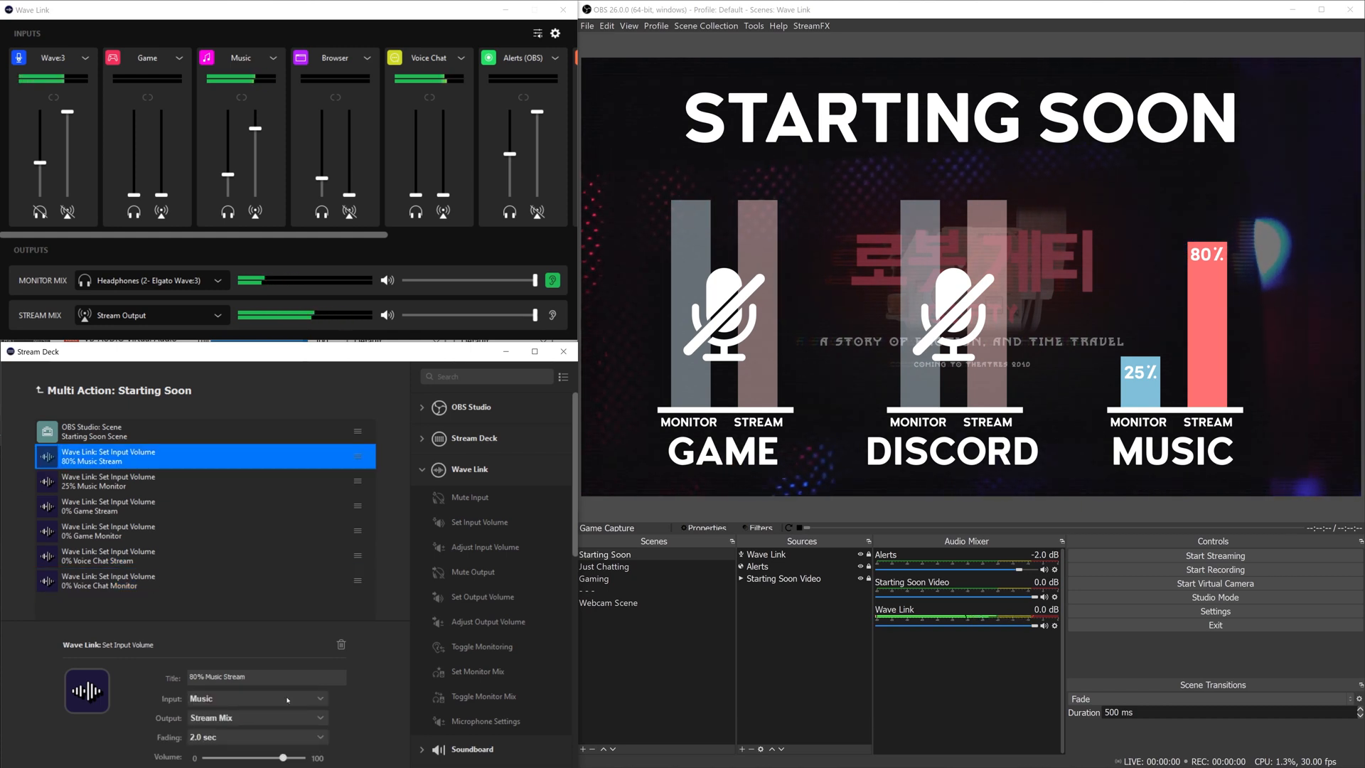
click(210, 699)
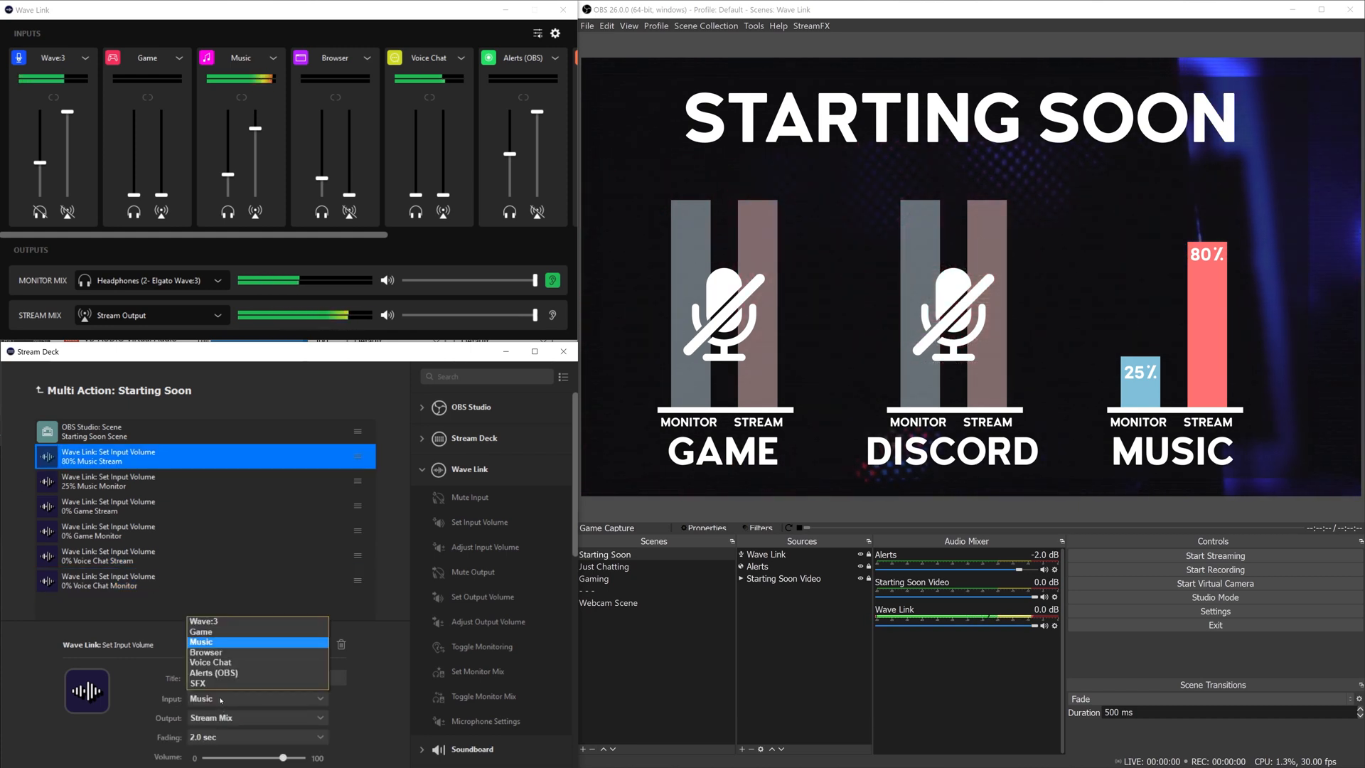
click(172, 702)
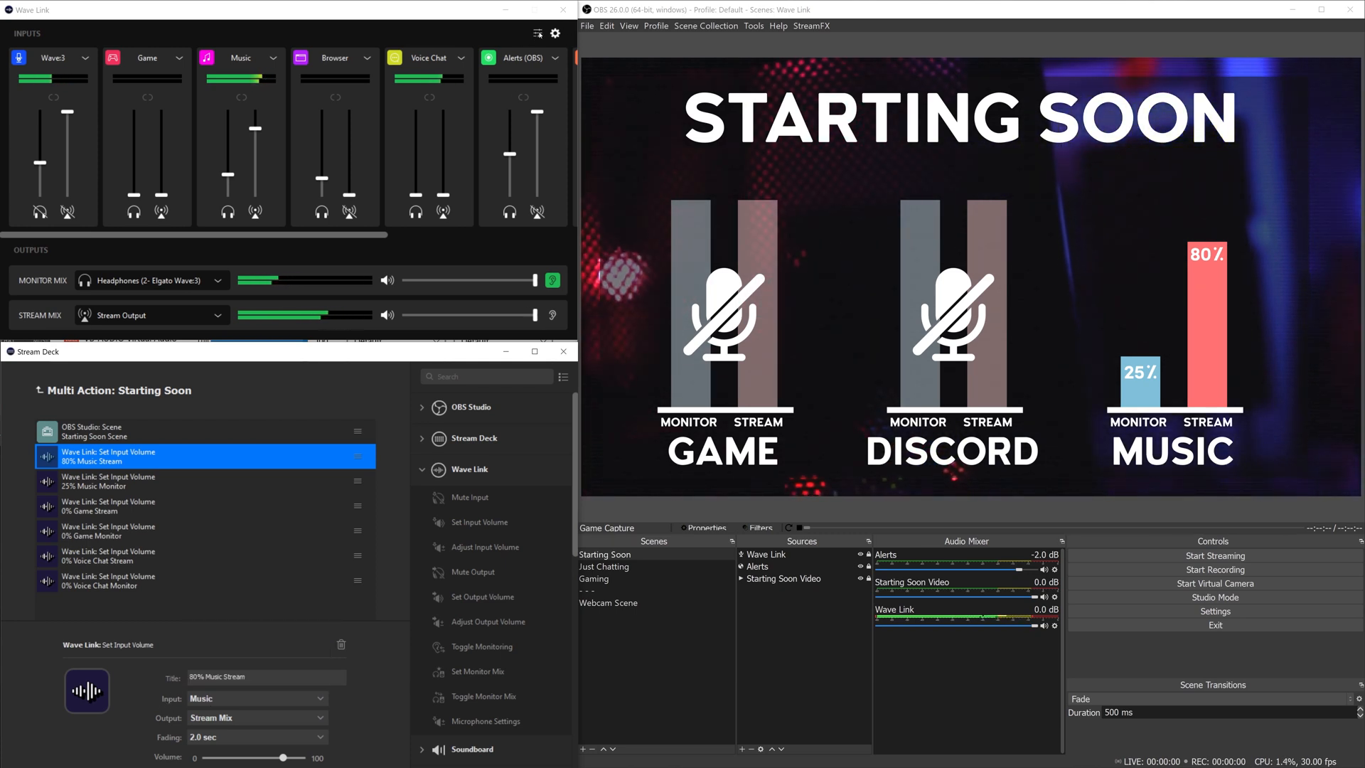
click(538, 34)
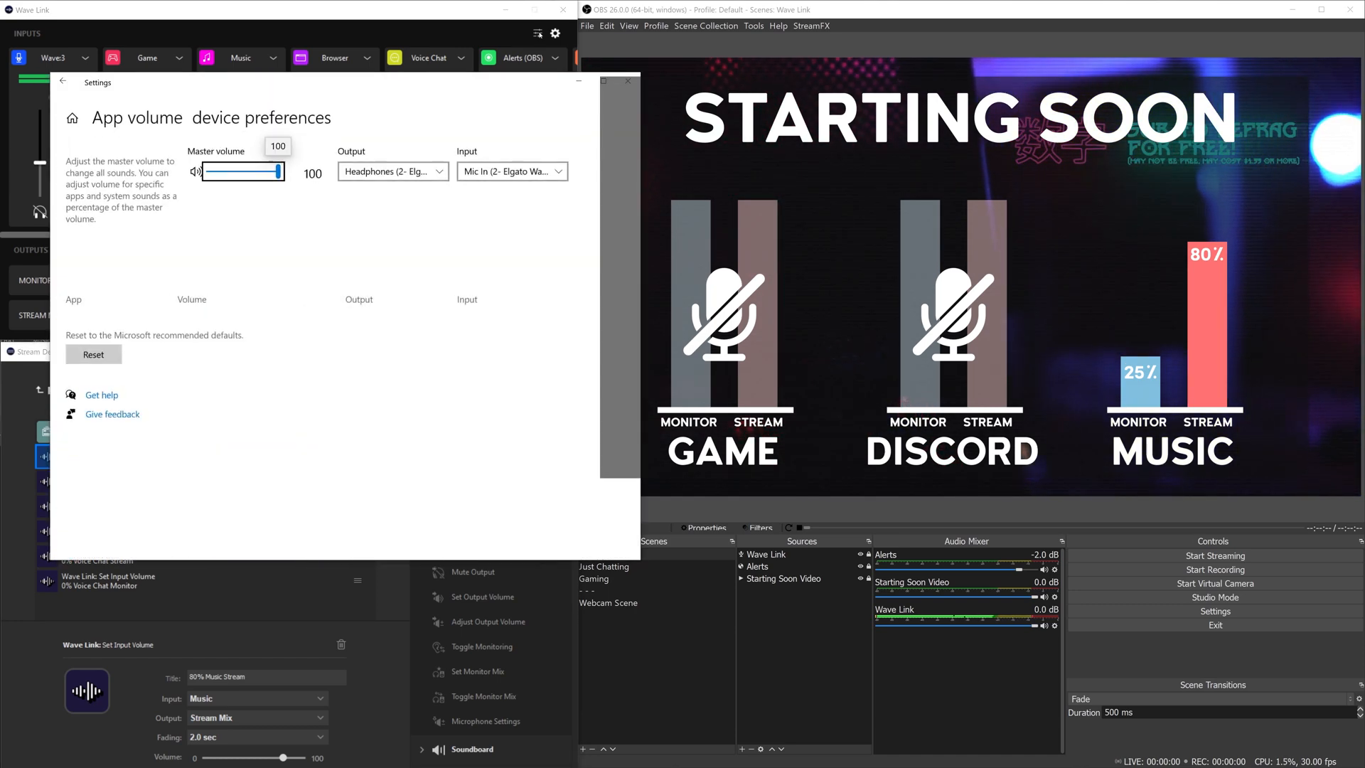
Step: Check output routing for VLC, GOXLR App and Discord chatter (Wave Link Voice Chat), then close Settings
scroll(106, 491, down, 1)
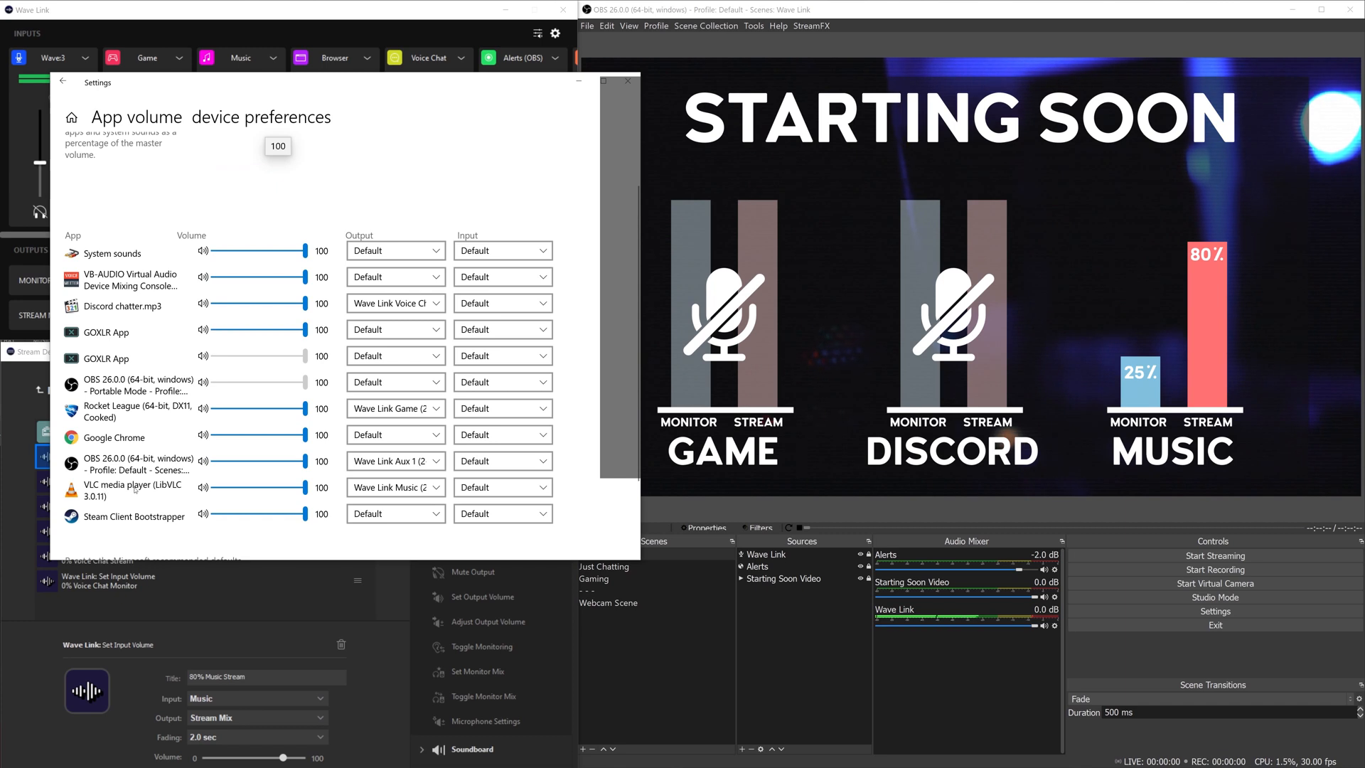
click(390, 489)
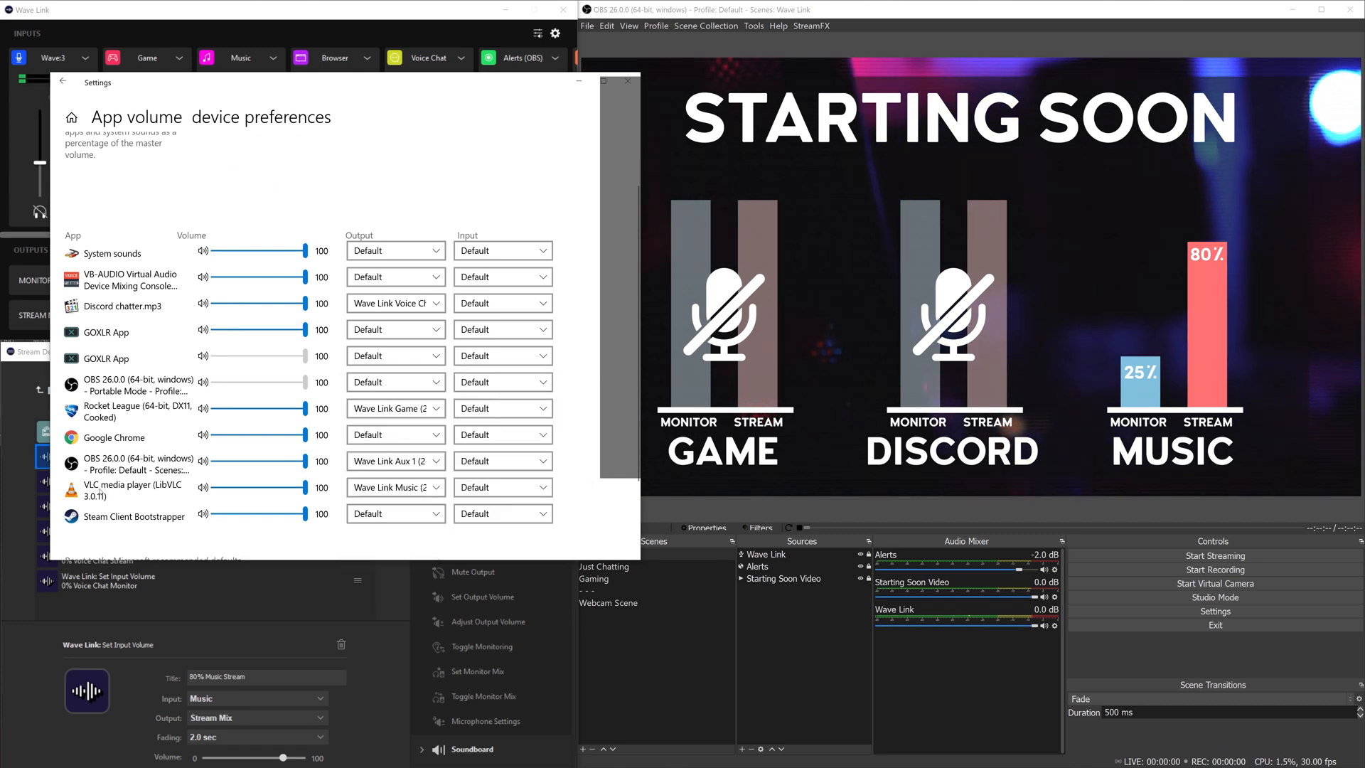
click(376, 489)
click(386, 324)
click(387, 307)
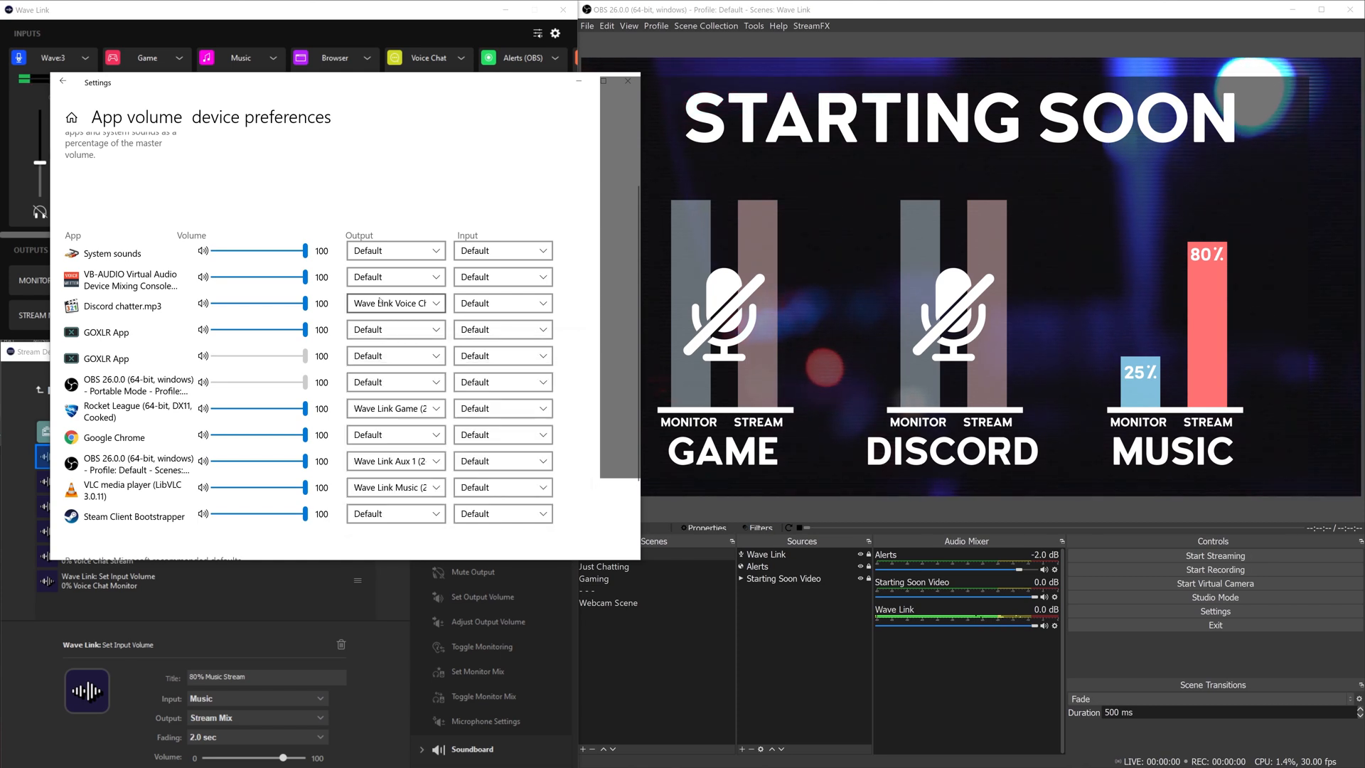
click(388, 306)
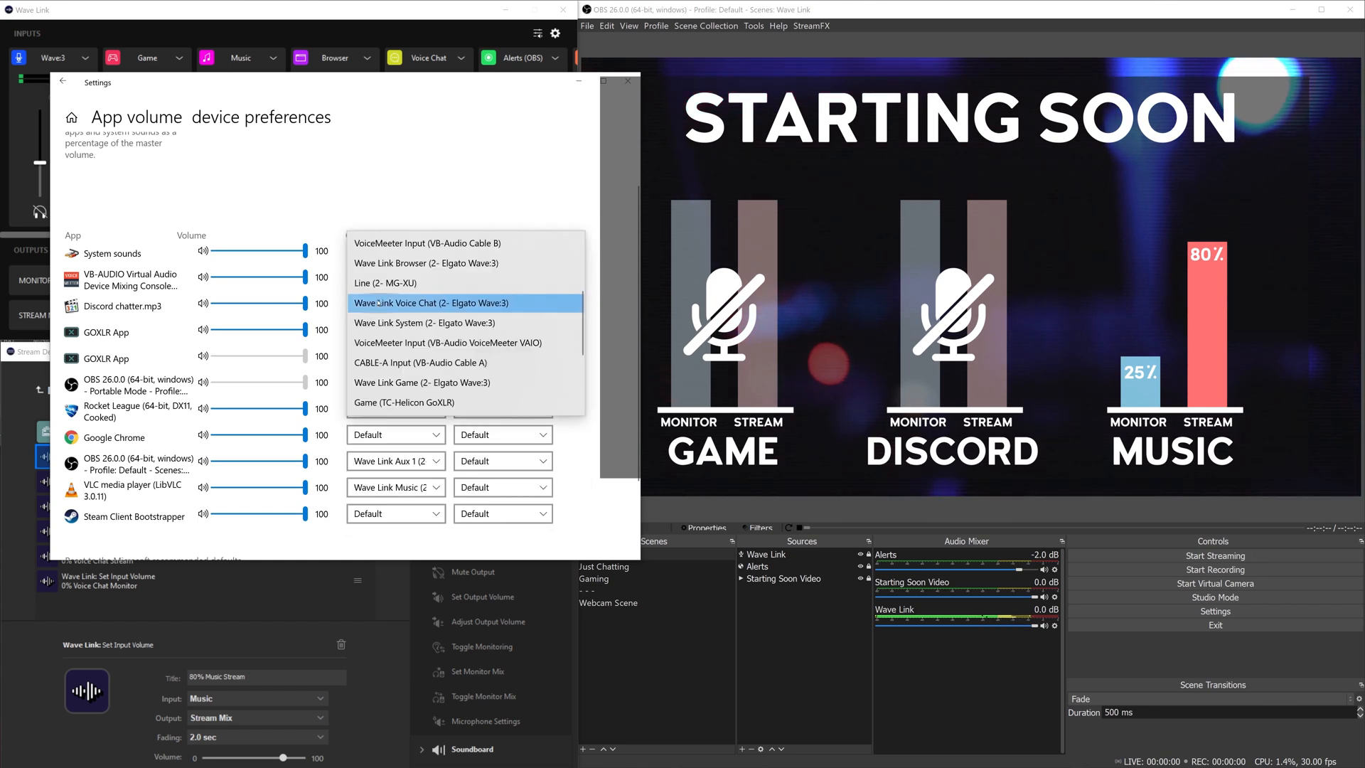
click(399, 467)
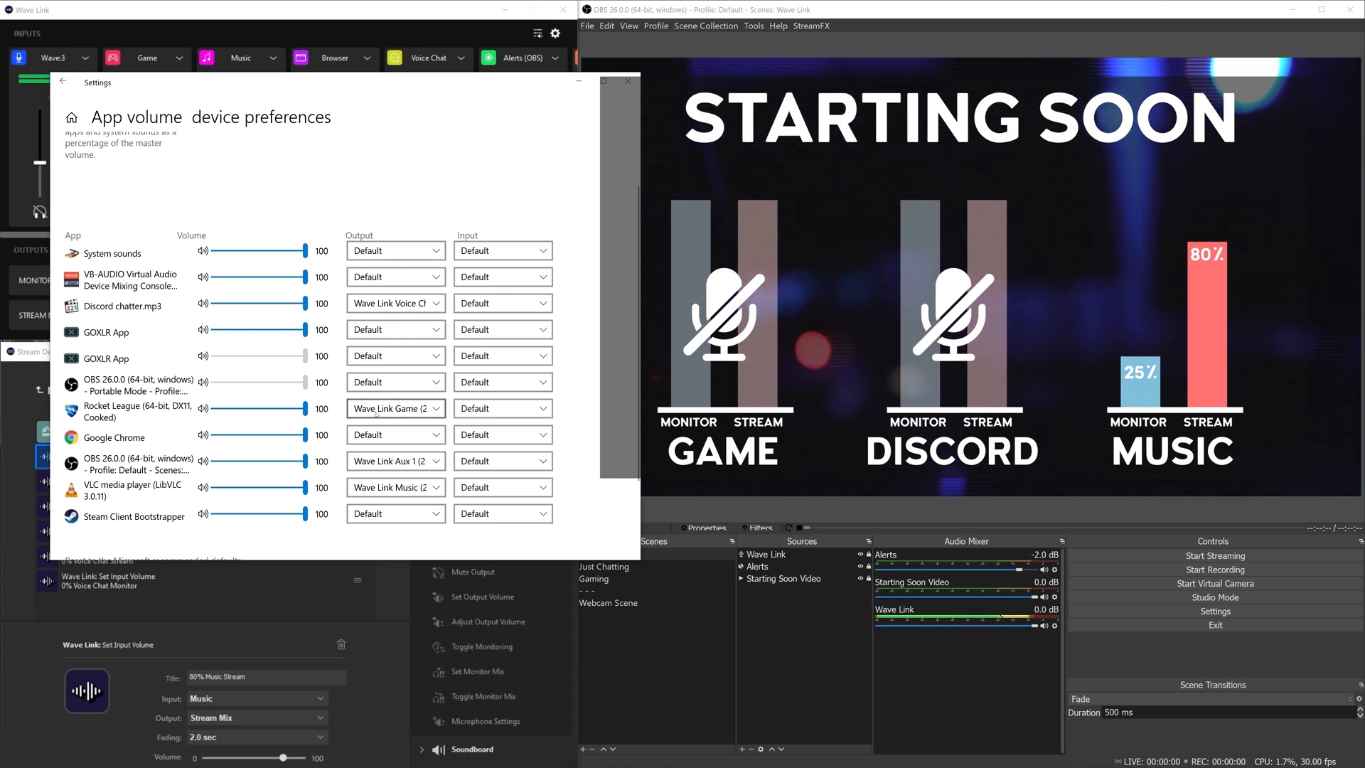
click(626, 81)
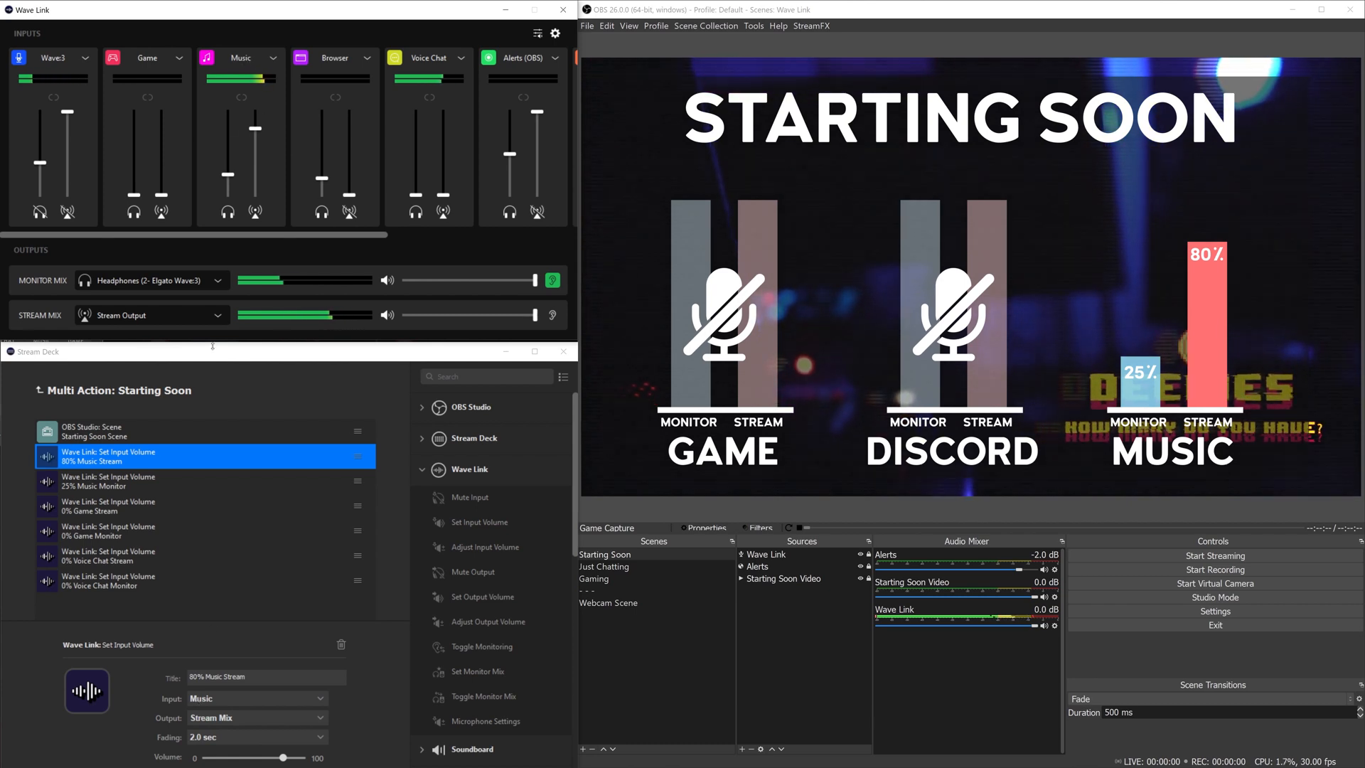
Step: Raise the Music stream level to 81%, then view the Just Chattin' key's OBS scene step
click(255, 130)
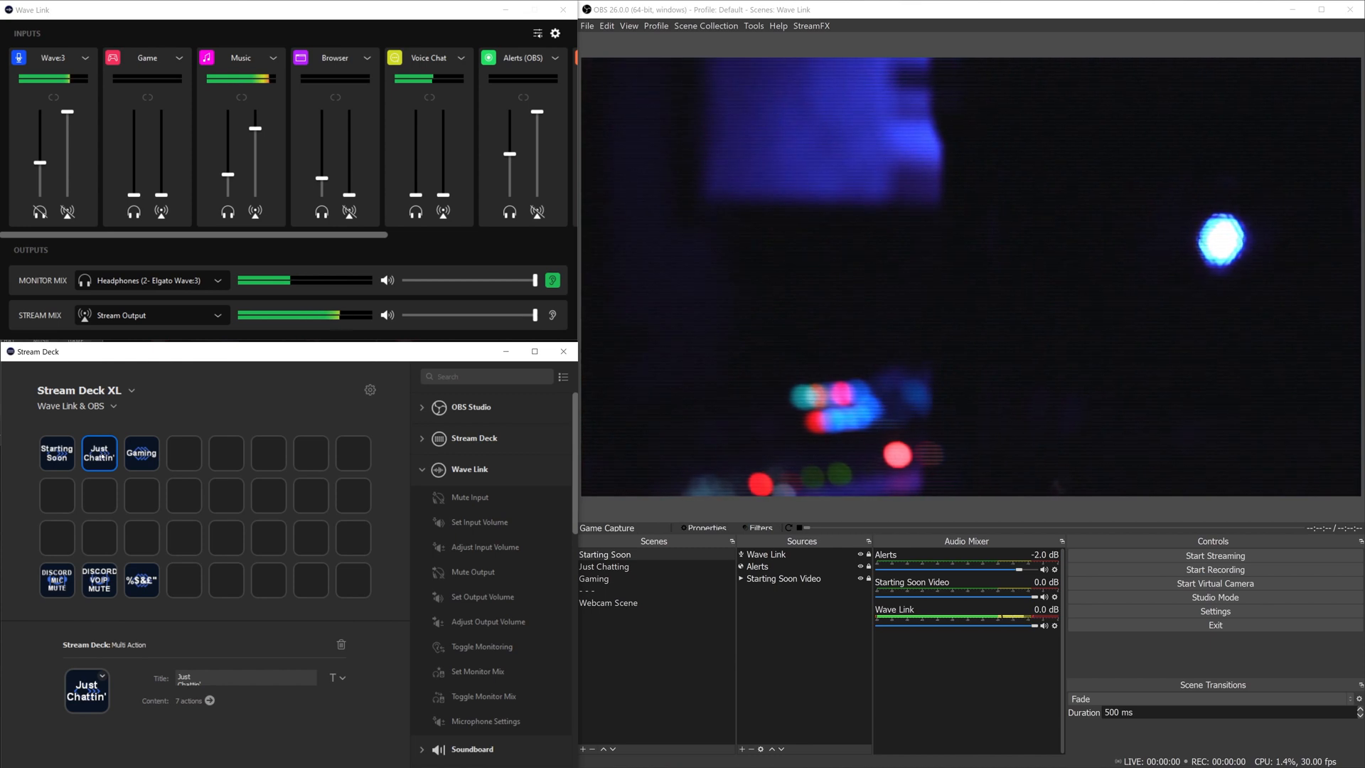
double_click(101, 455)
click(174, 428)
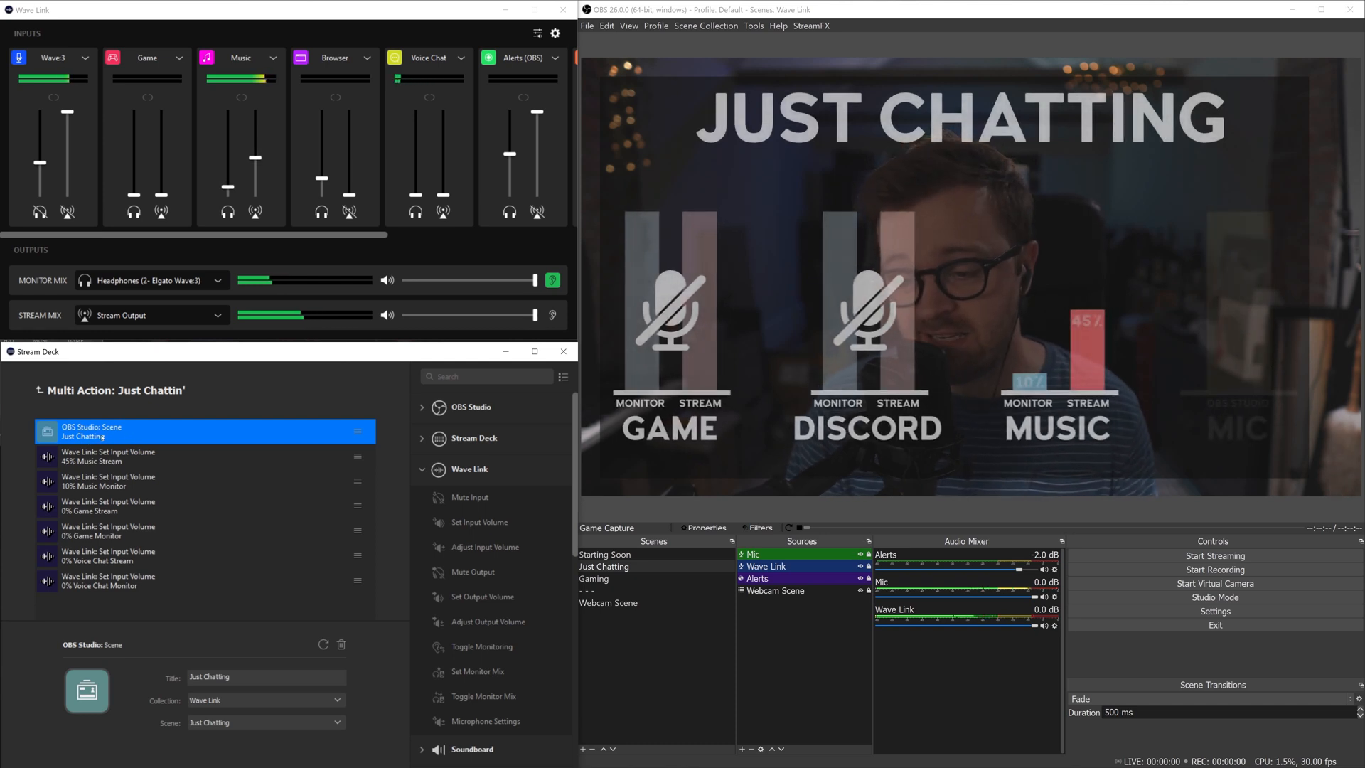
Step: Review Just Chattin' volumes (Music 45%/10%, Game and Voice Chat 0%) and return to the grid
click(133, 460)
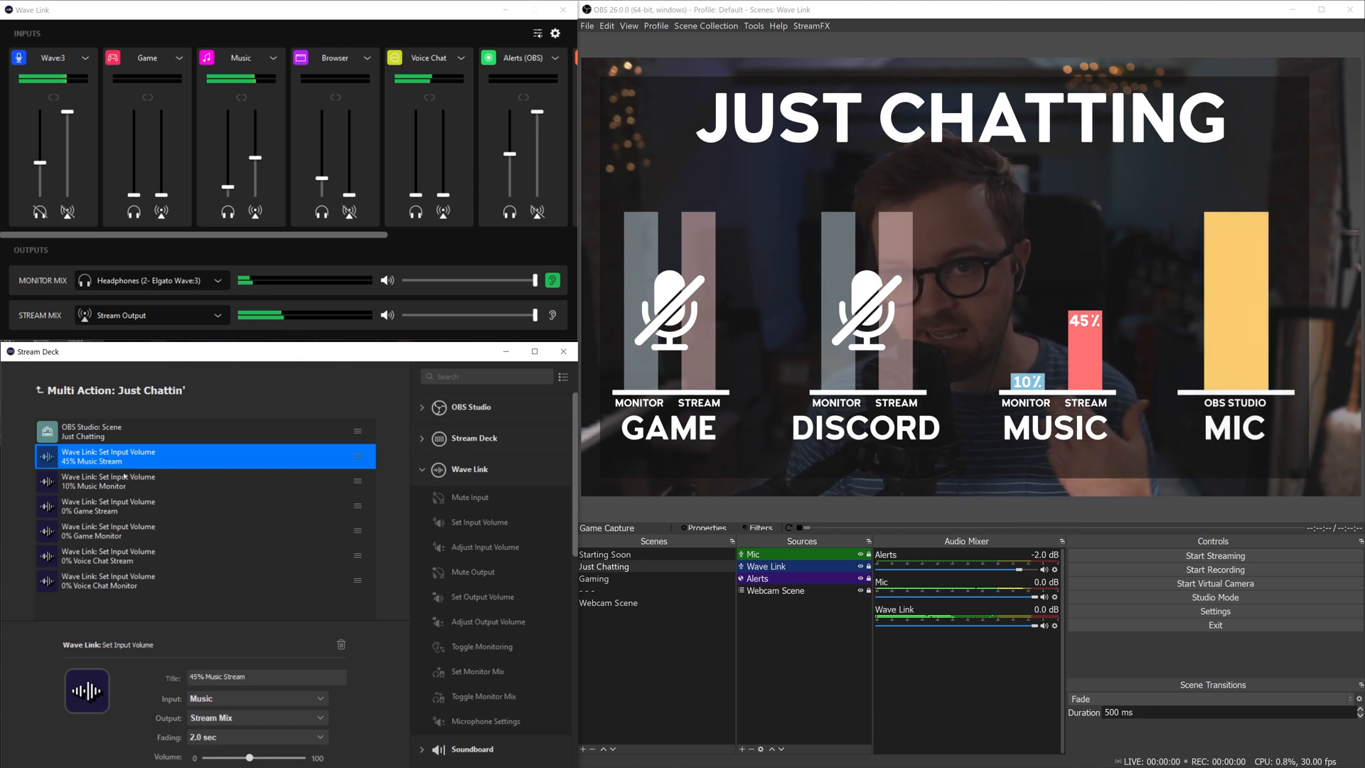
click(142, 490)
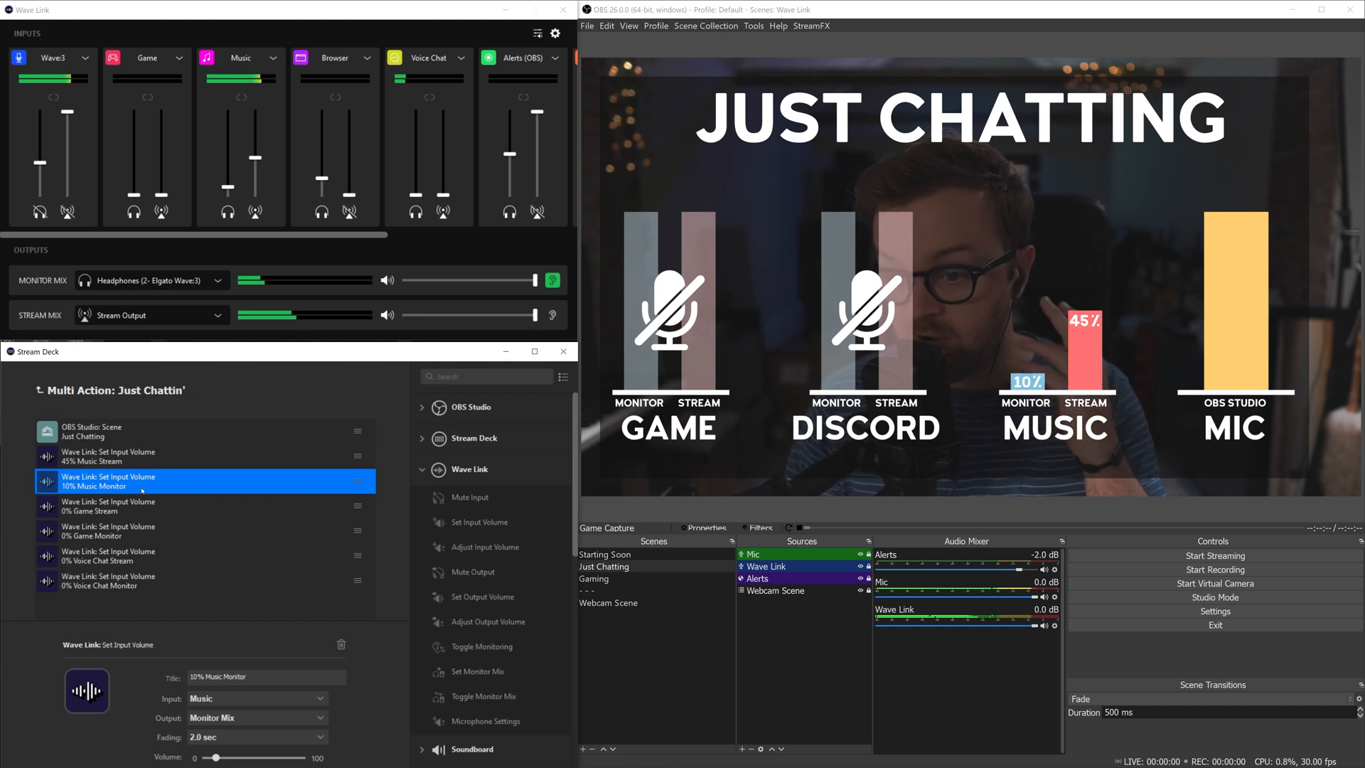
click(130, 507)
click(125, 533)
click(121, 559)
click(120, 584)
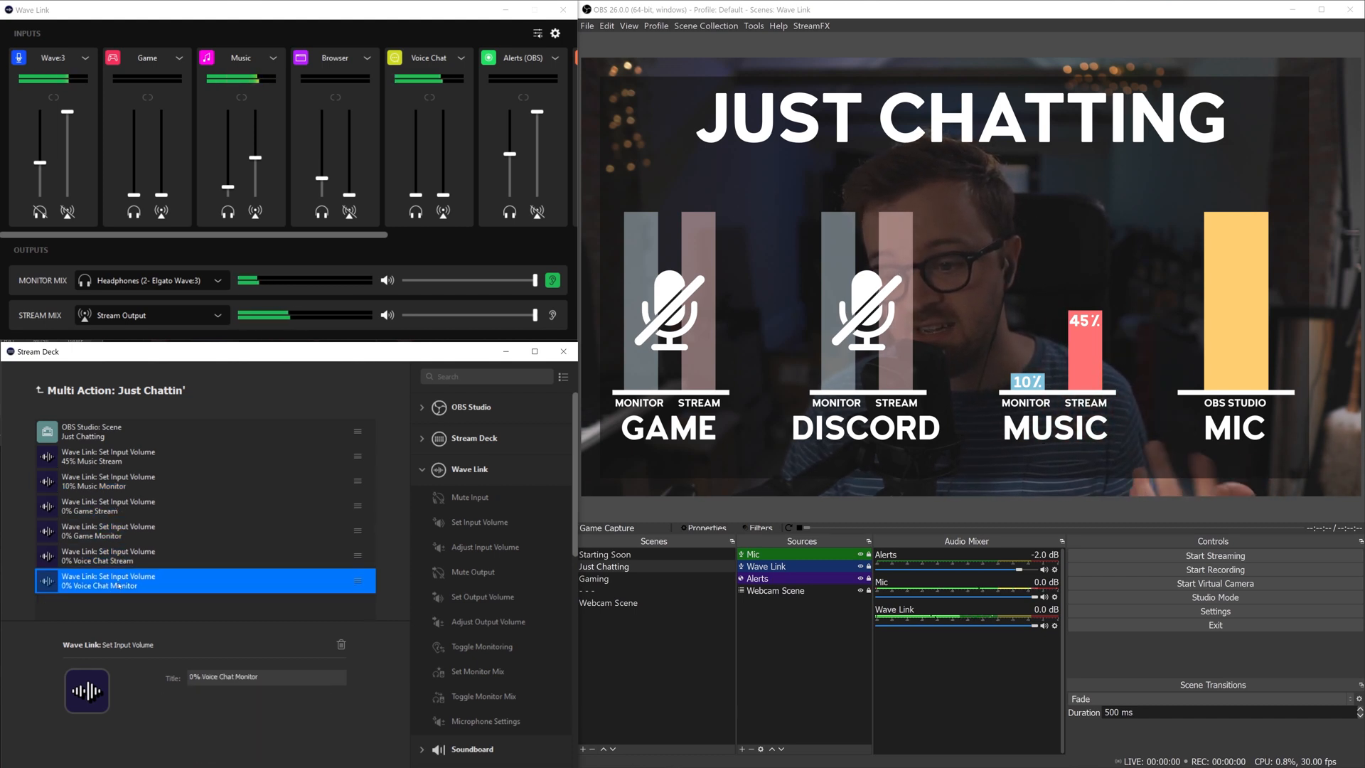
click(39, 390)
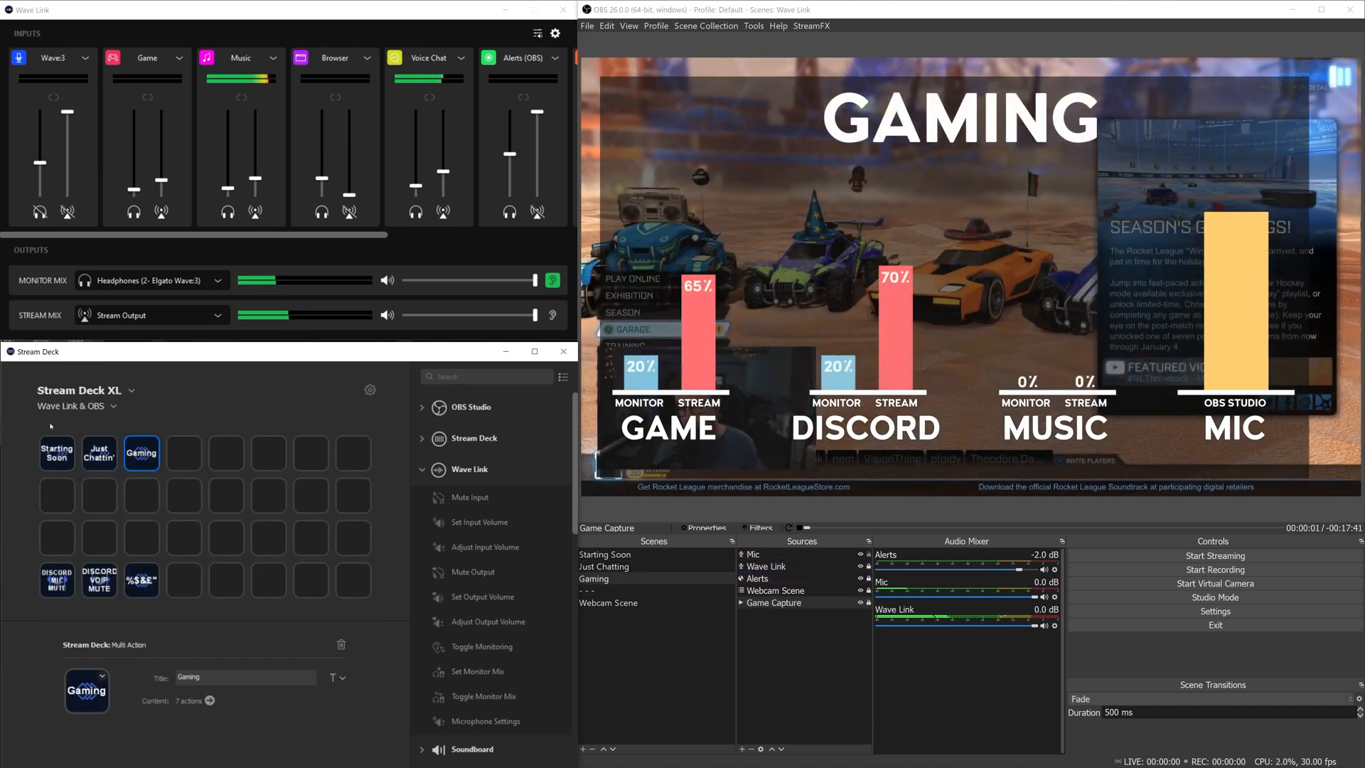
Step: Open the Gaming key's multi-action steps in the editor
double_click(141, 453)
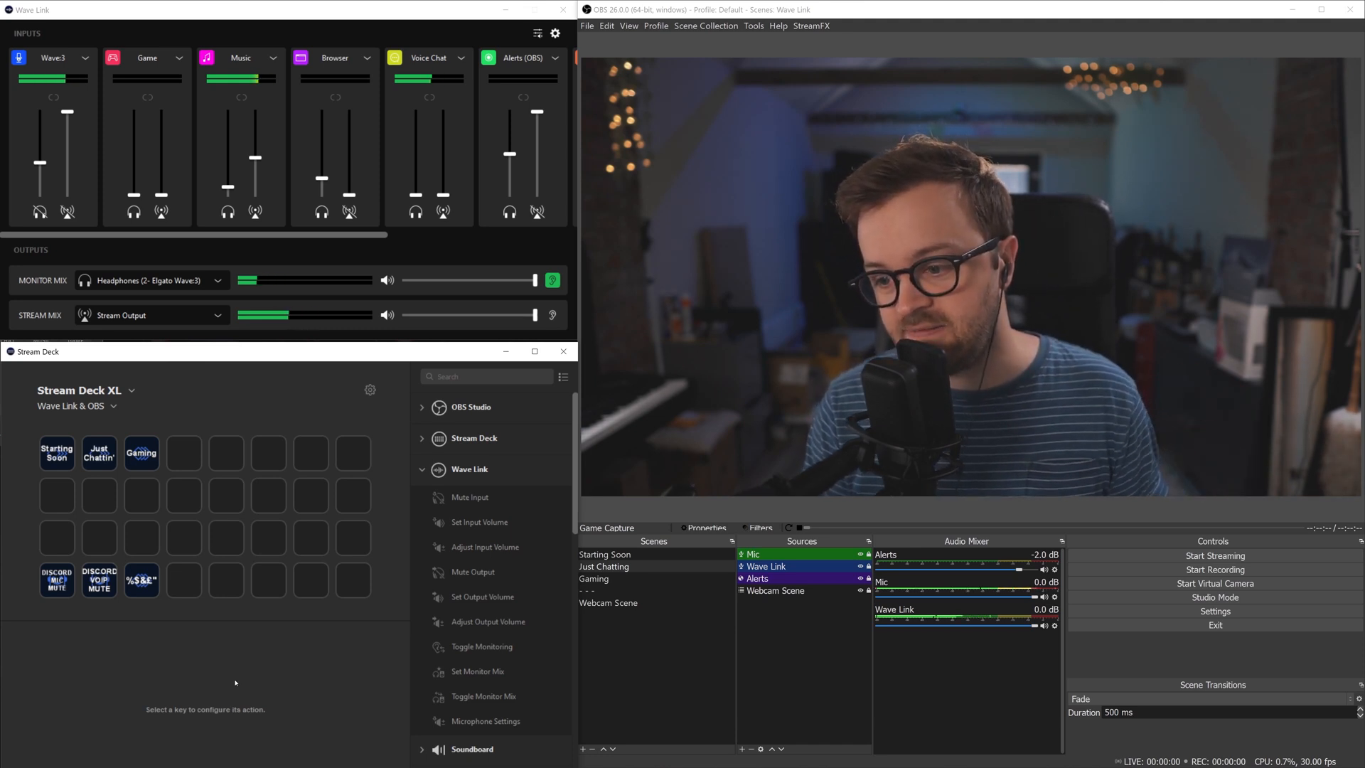
drag(461, 524, 99, 501)
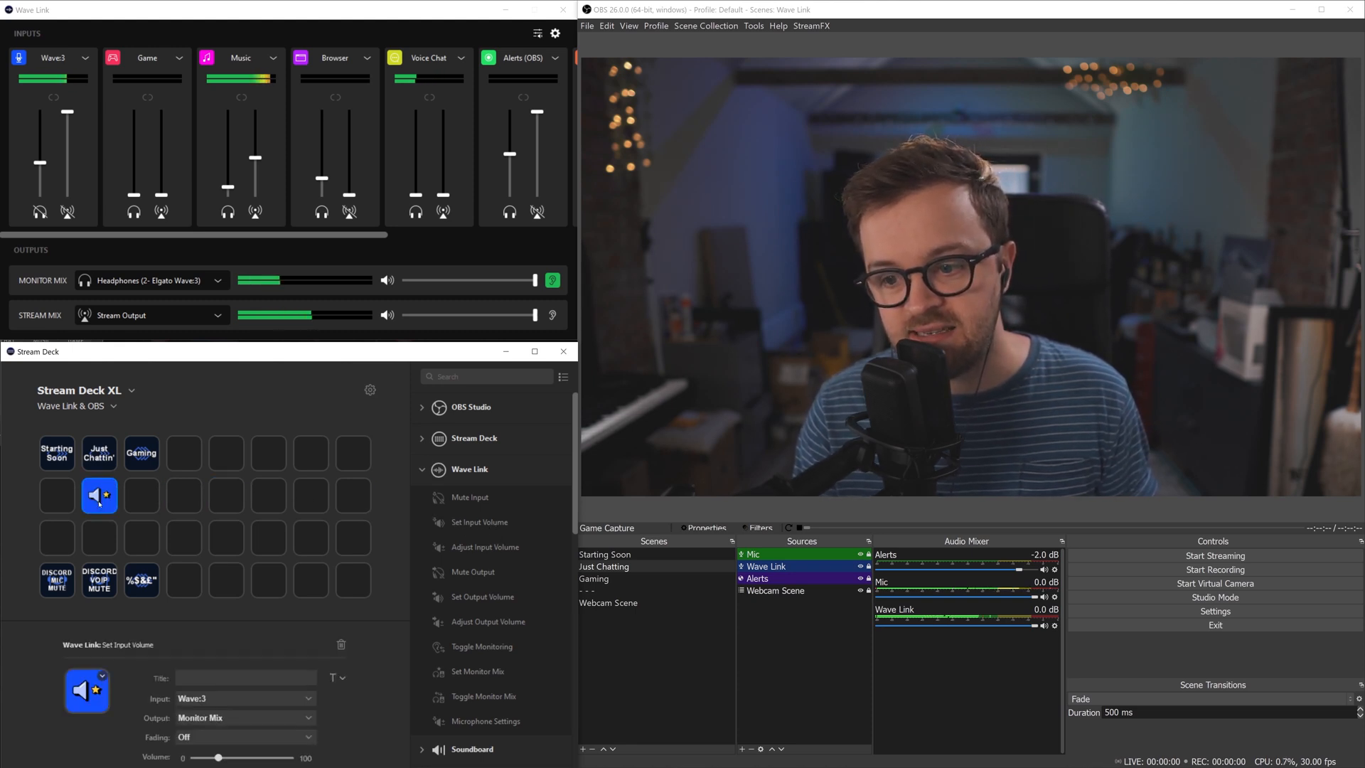
right_click(113, 499)
click(143, 527)
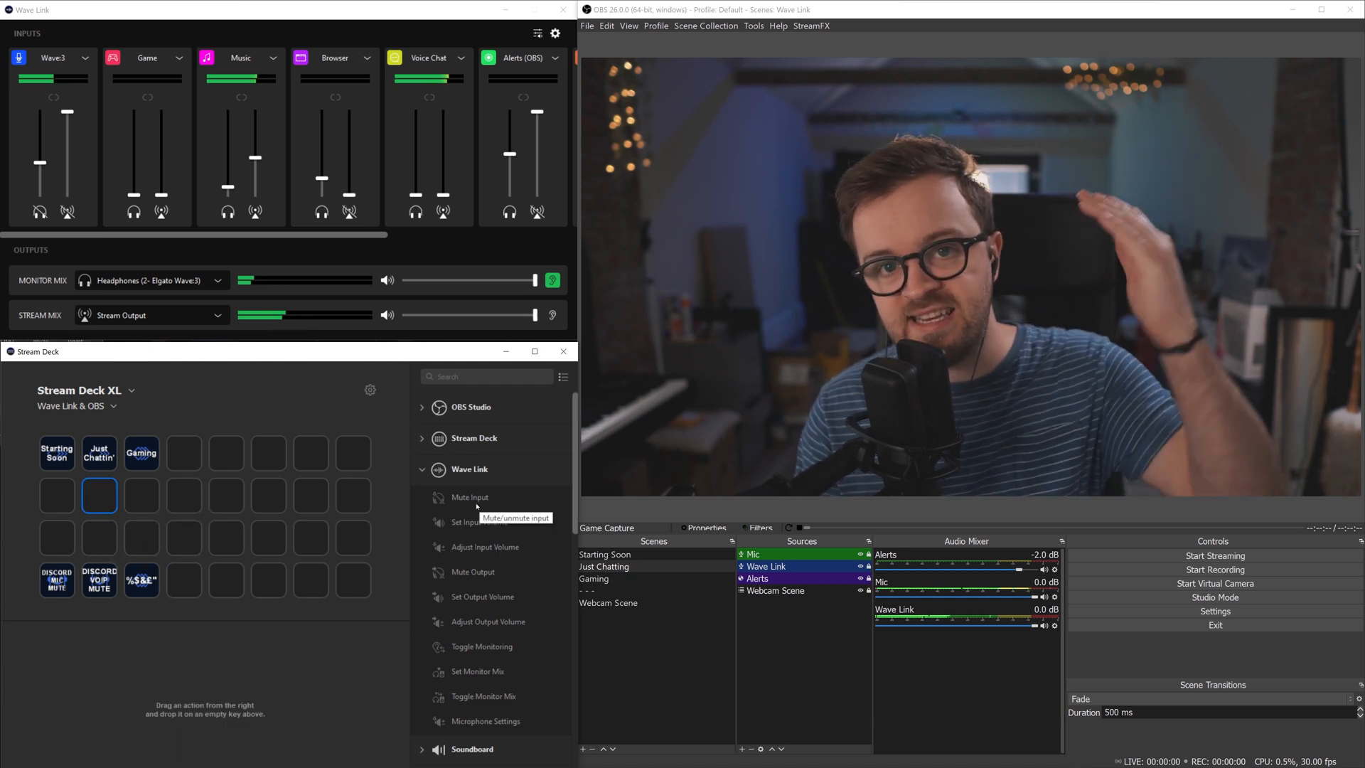
drag(466, 526, 226, 495)
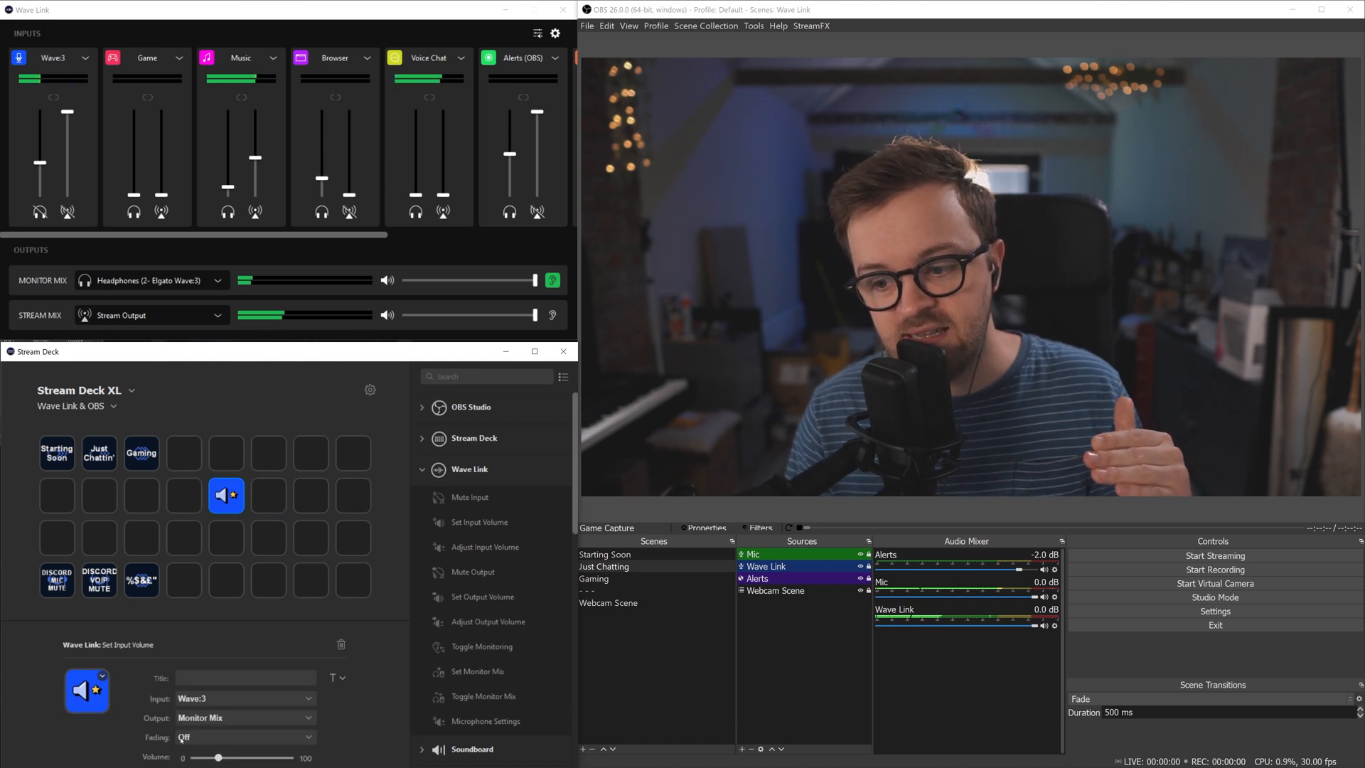
click(181, 737)
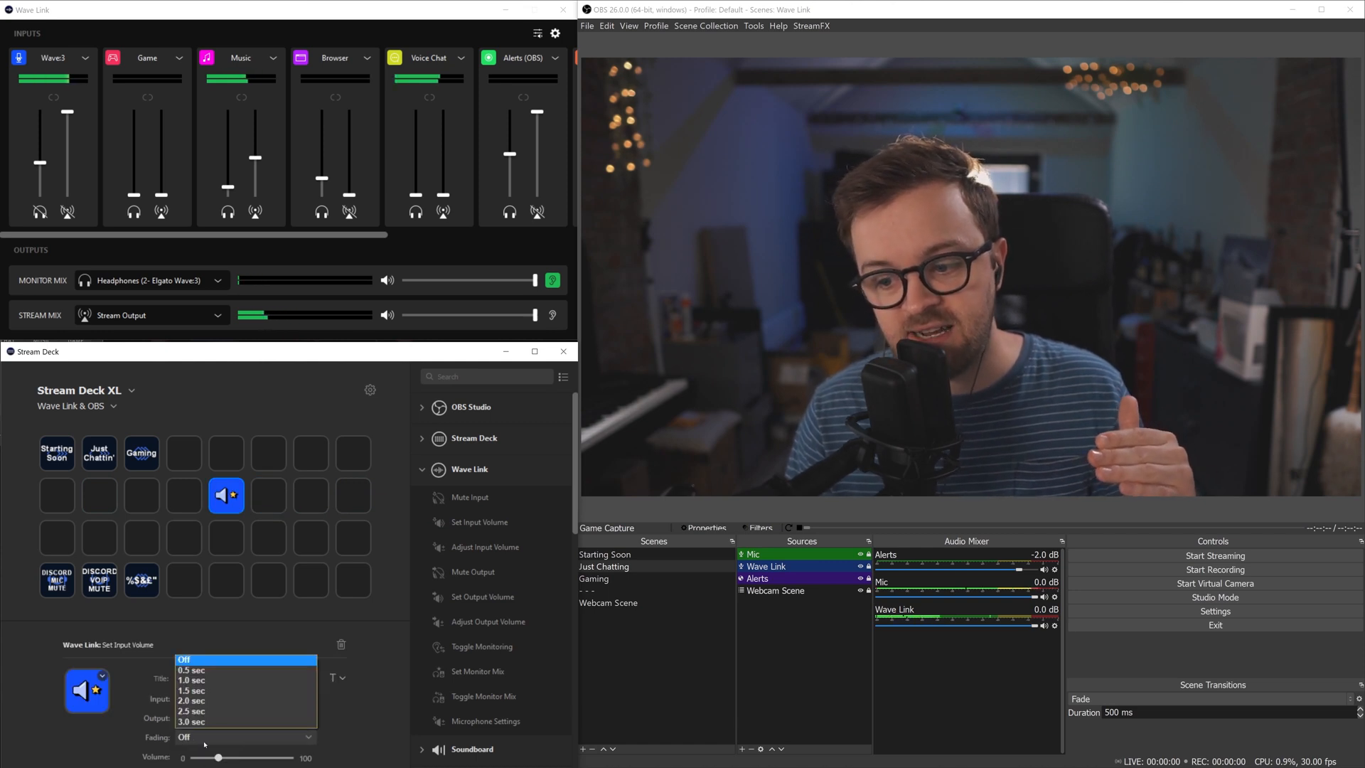
click(152, 735)
right_click(228, 496)
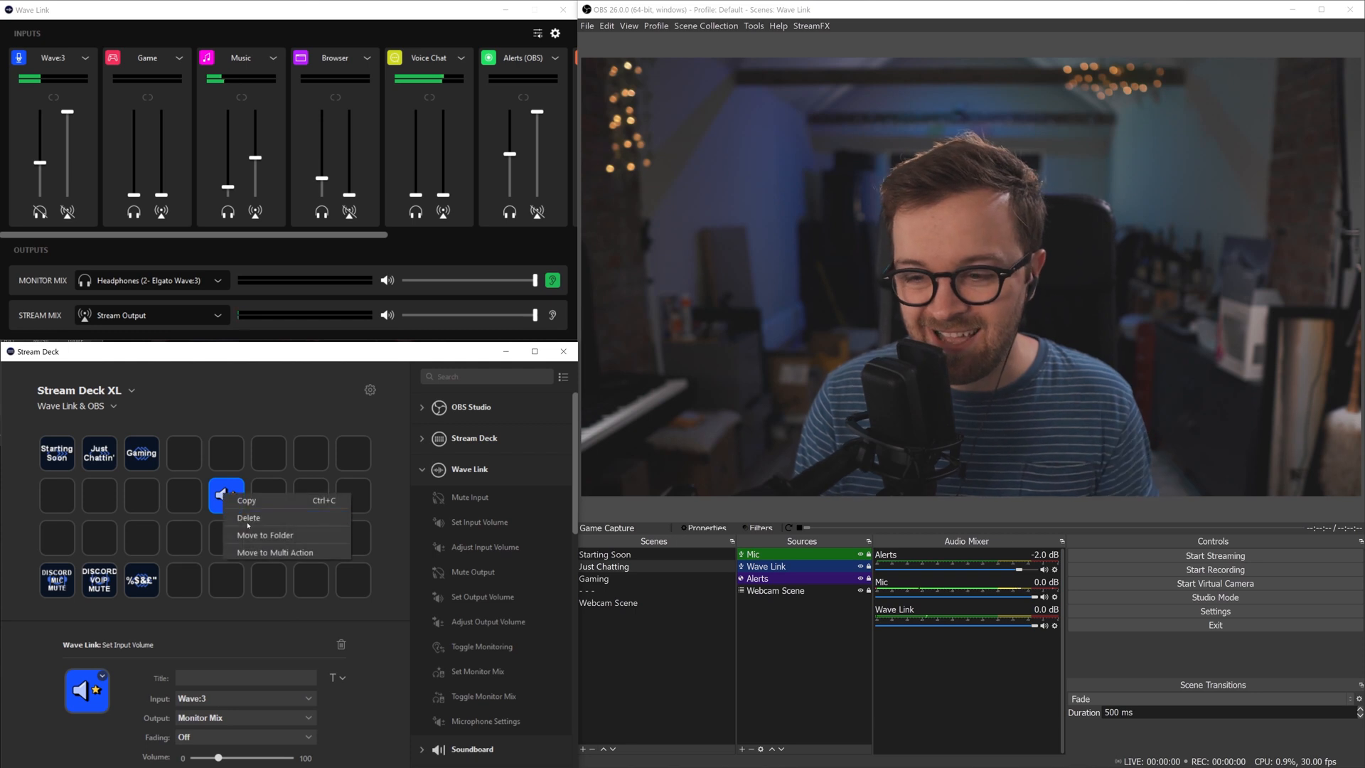
click(252, 521)
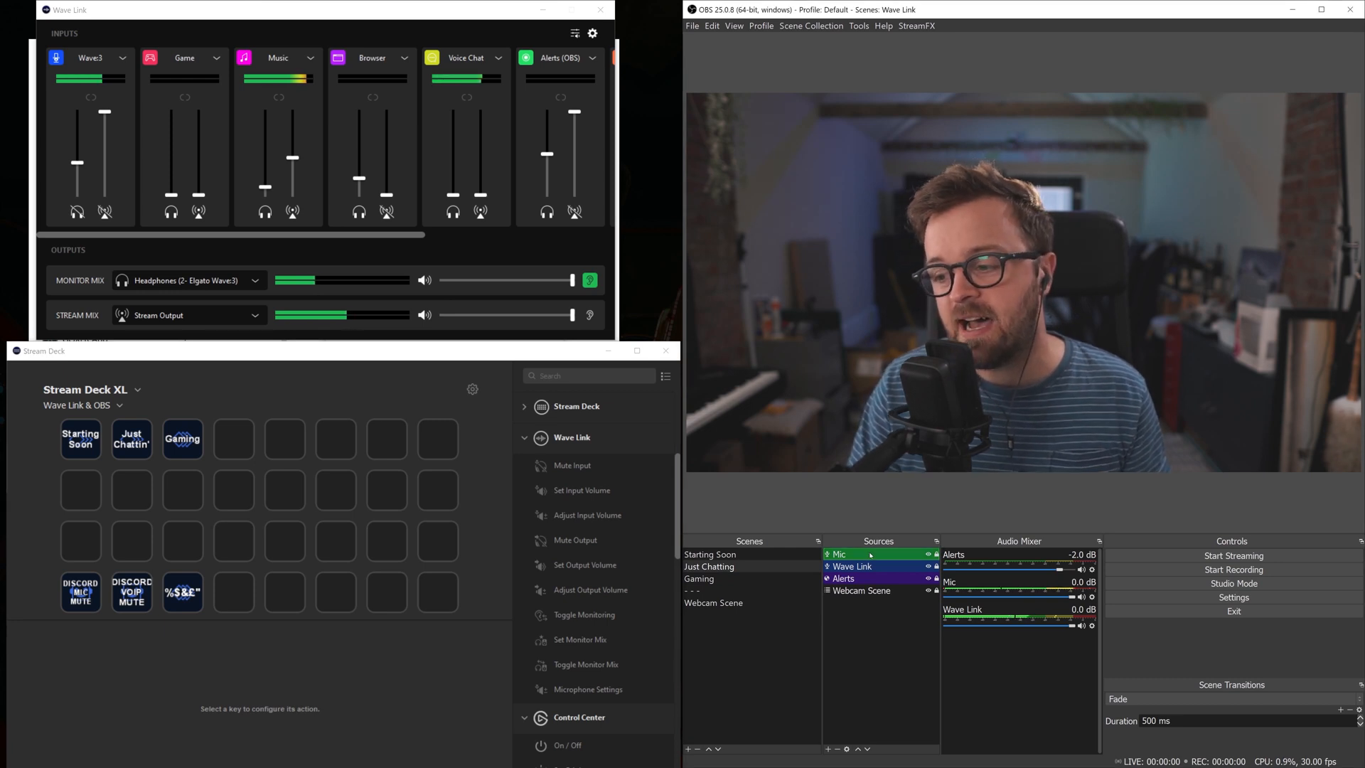
right_click(887, 566)
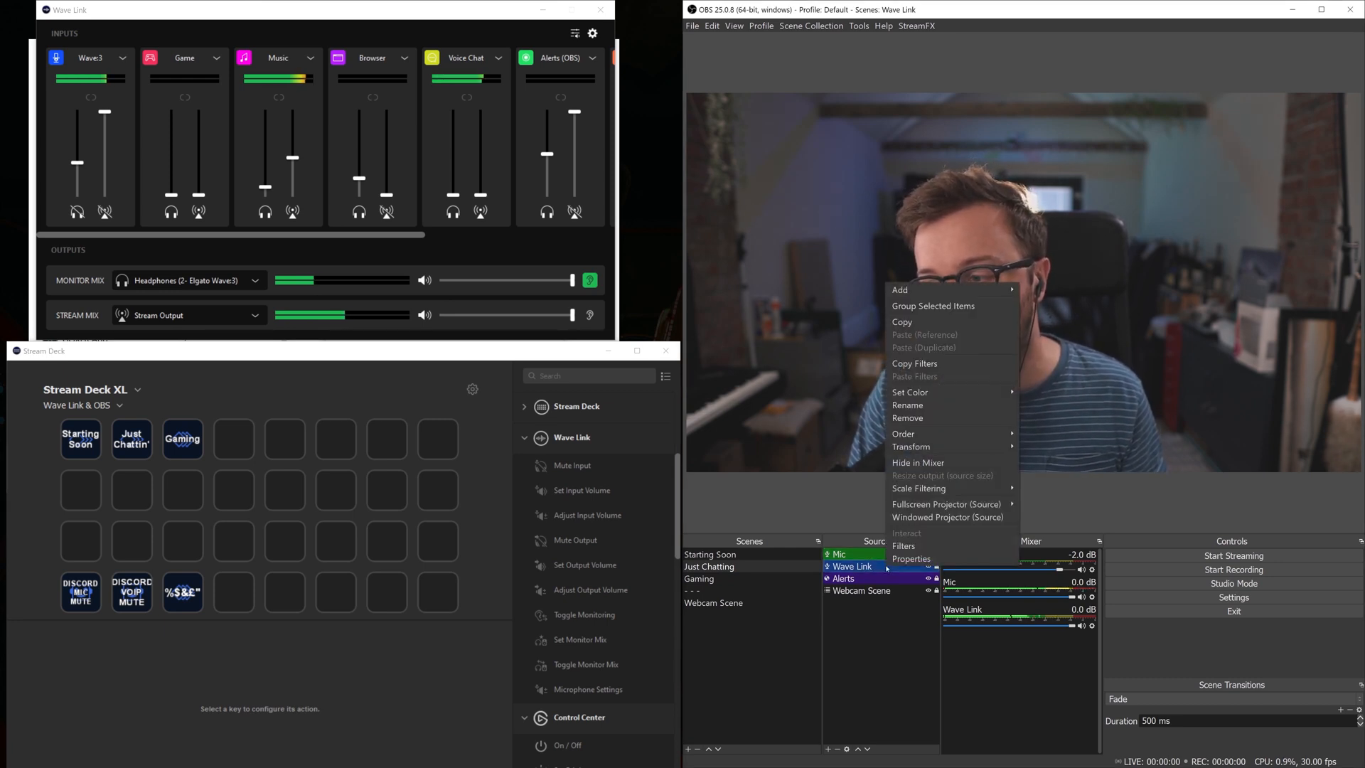
click(918, 546)
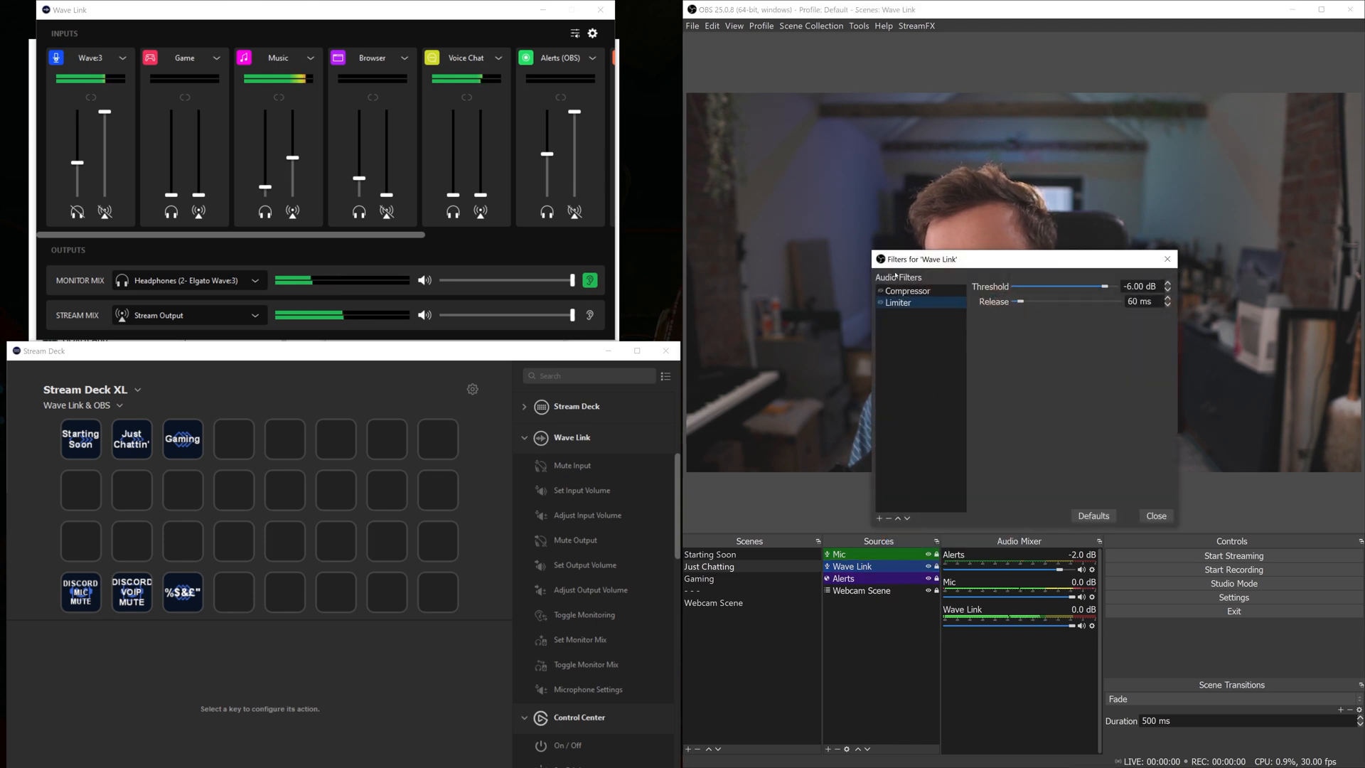
drag(914, 265, 916, 204)
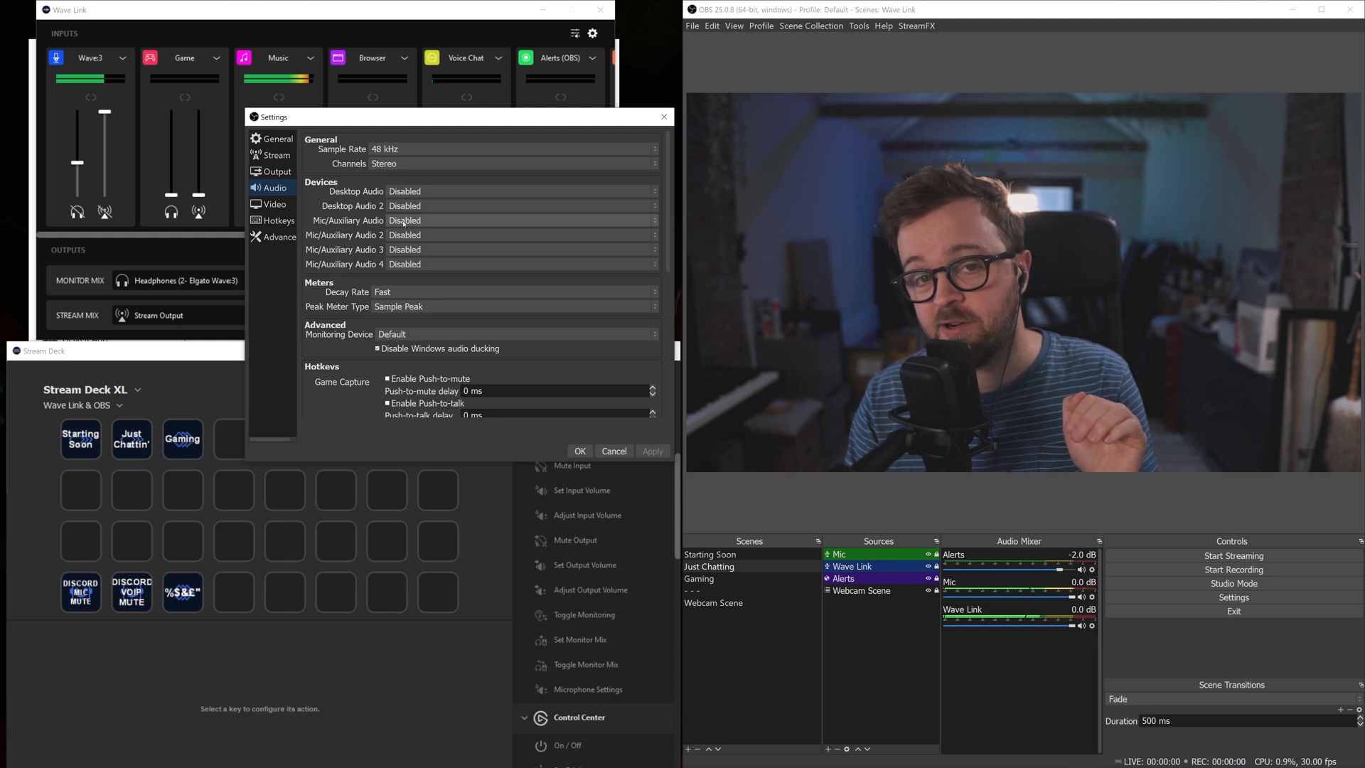
click(614, 451)
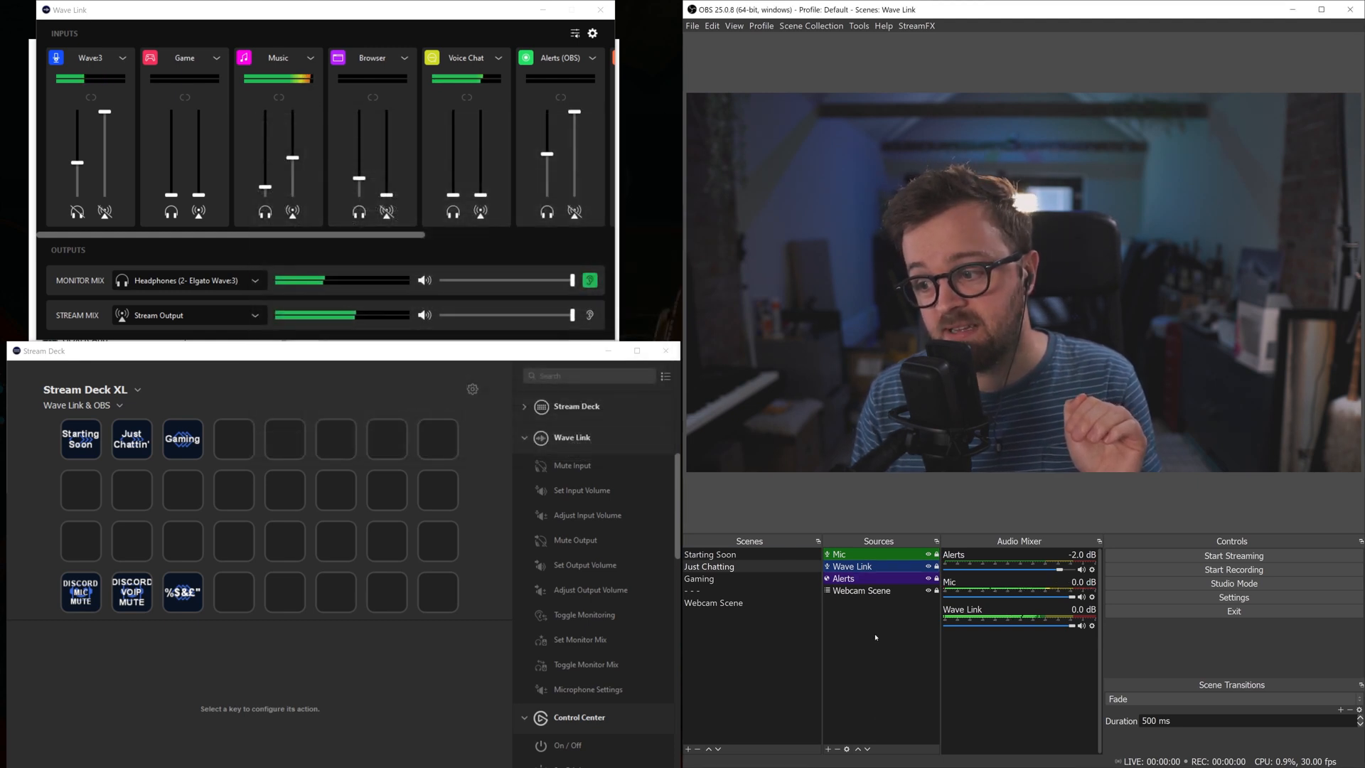
right_click(876, 636)
Step: Dismiss the add-source options and switch OBS to the Starting Soon scene
mouse_move(902, 646)
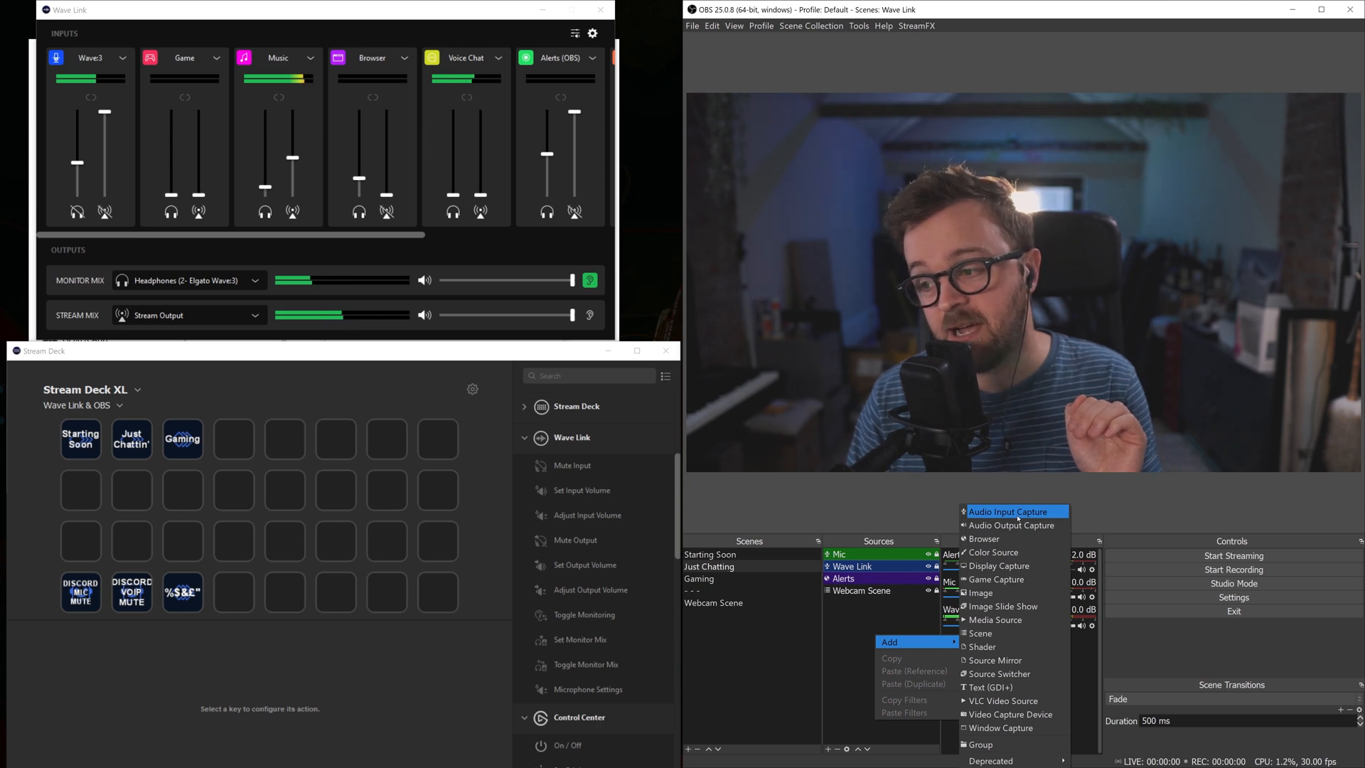
click(846, 640)
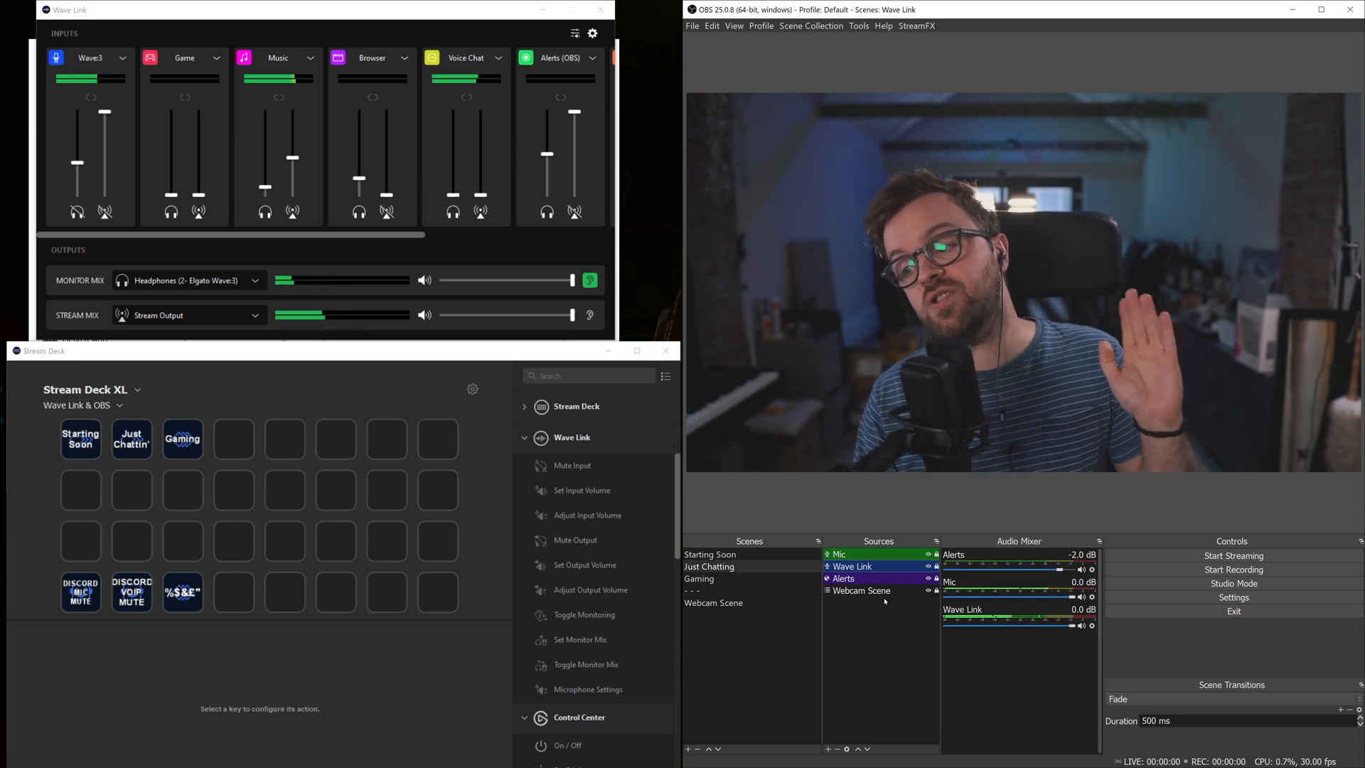
click(721, 555)
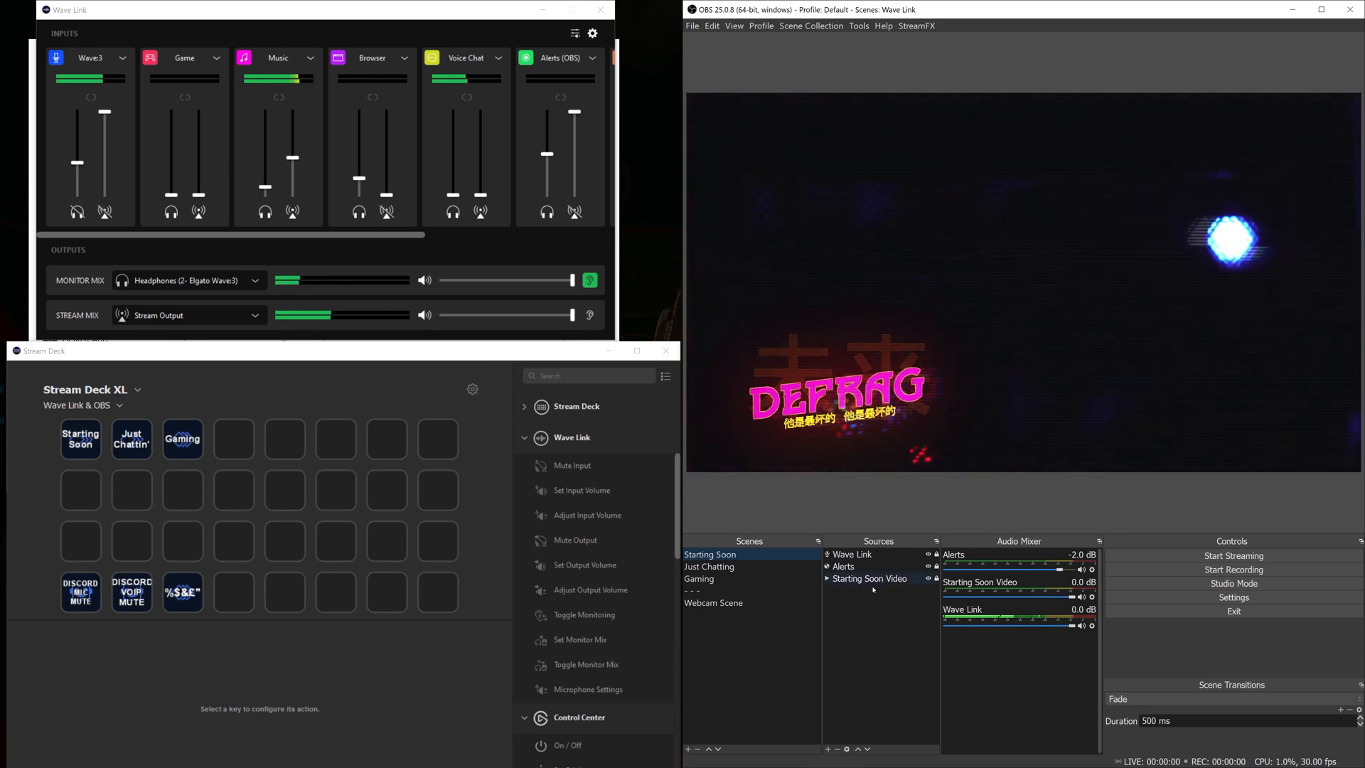
Step: Leave the sources list unchanged and keep Fade as the scene transition
right_click(874, 633)
click(850, 617)
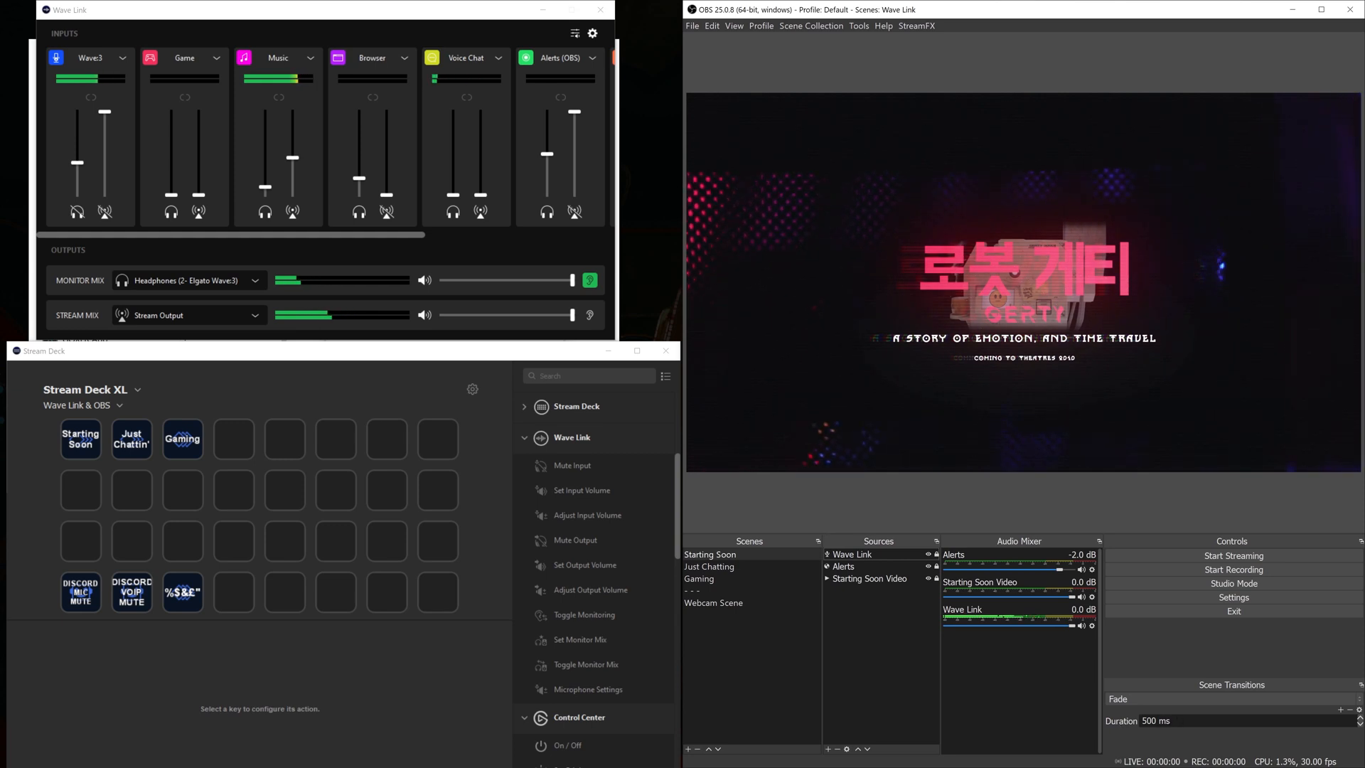
click(1136, 700)
click(1136, 700)
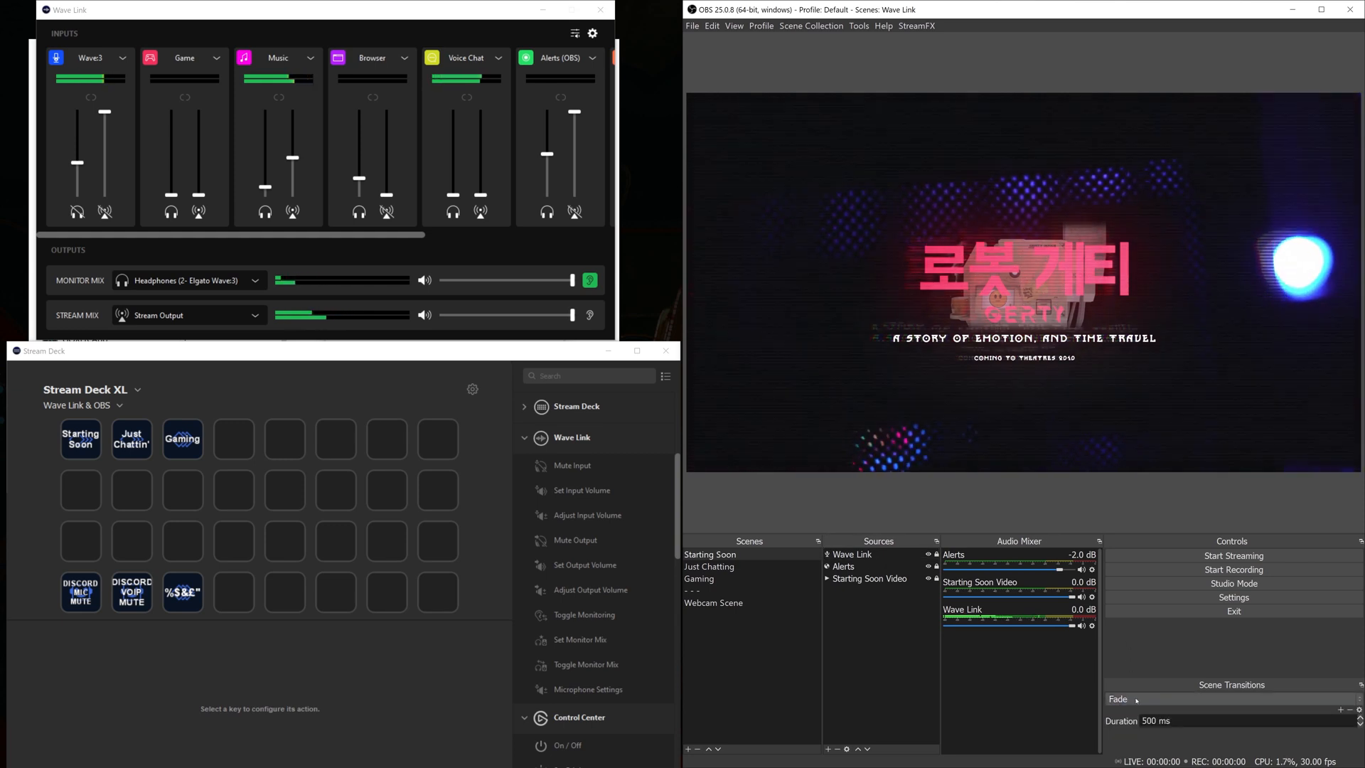